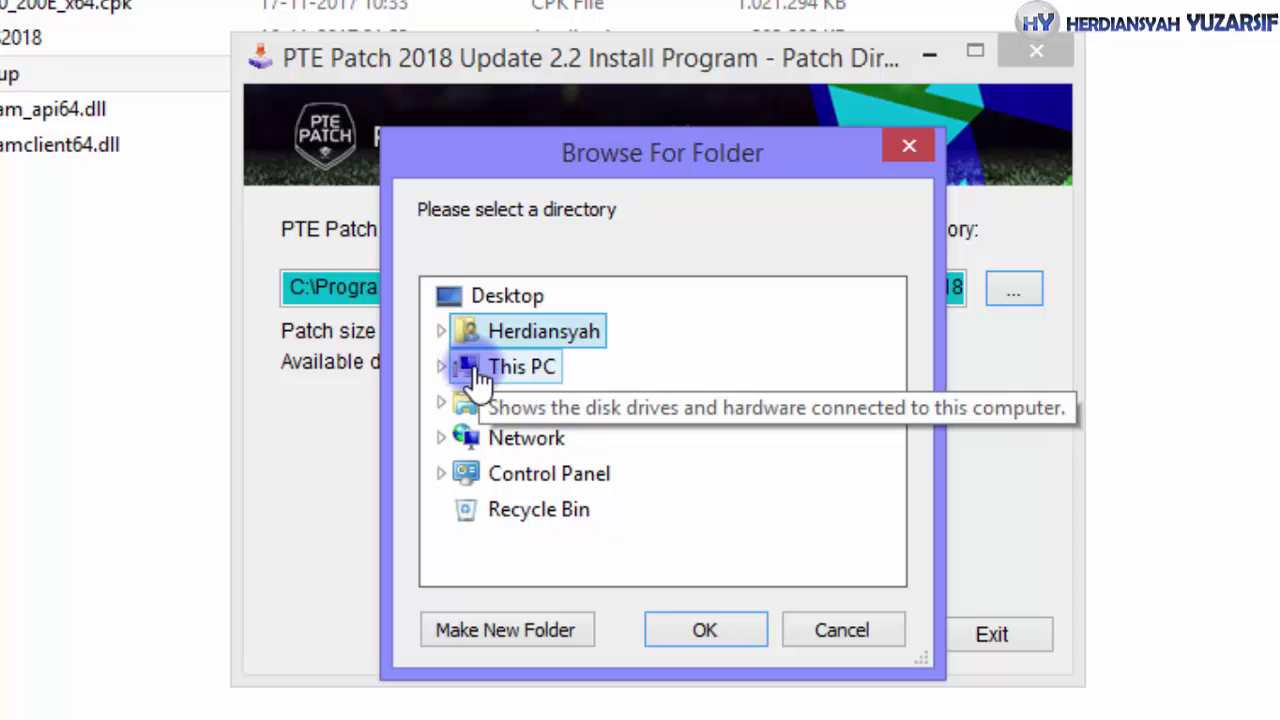
Set the patch's install directory to C:\Program Files (x86)\Pro Evolution Soccer 2018 and start the installation
left_click(498, 367)
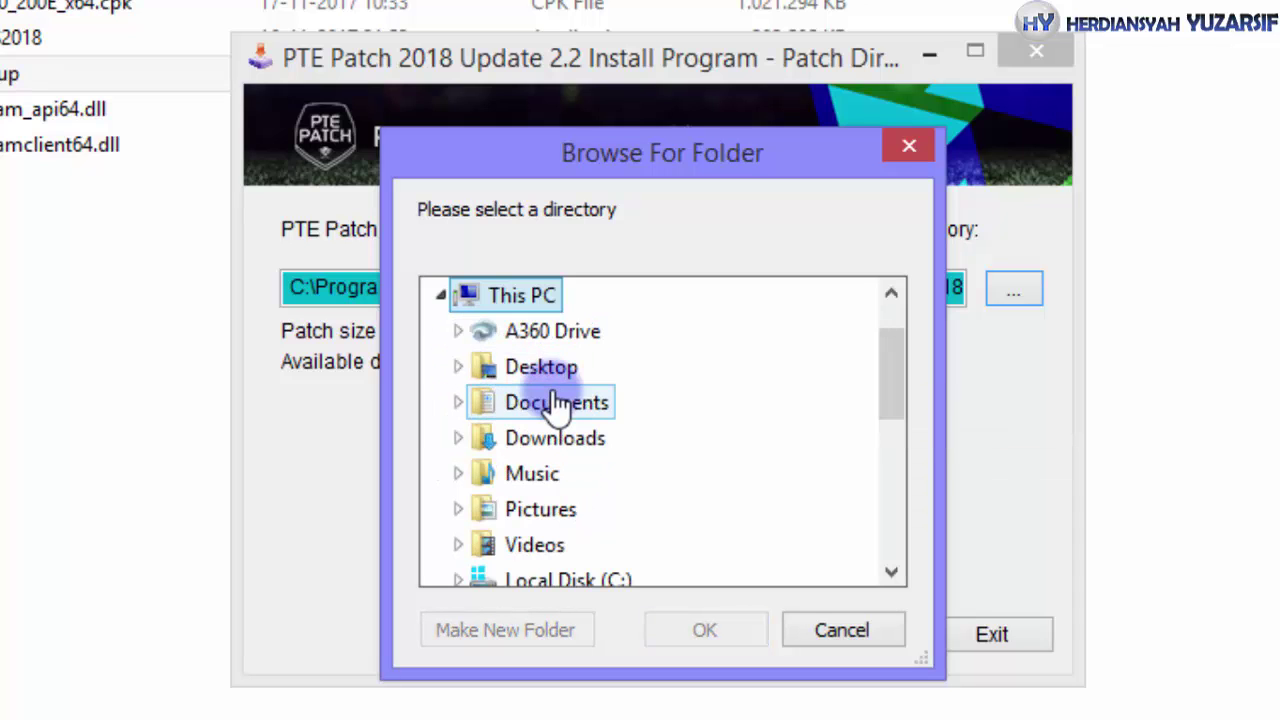
left_click_drag(901, 381, 890, 450)
double_click(585, 370)
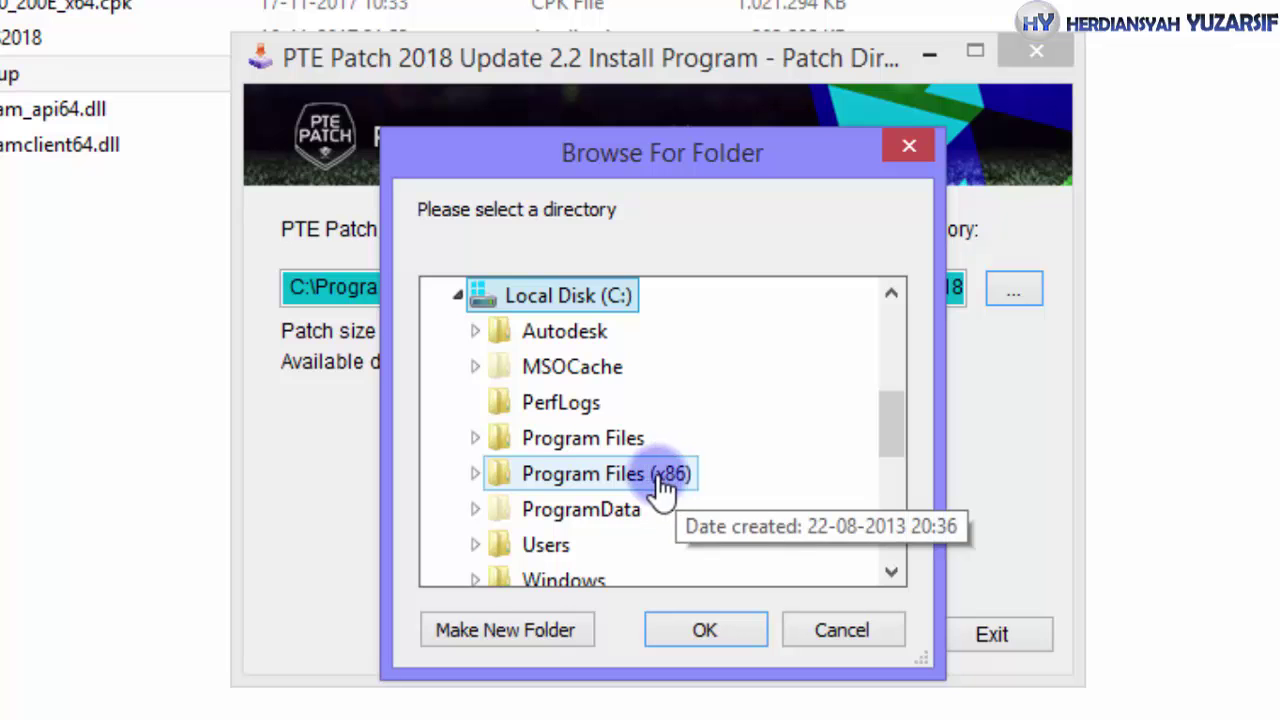
double_click(650, 478)
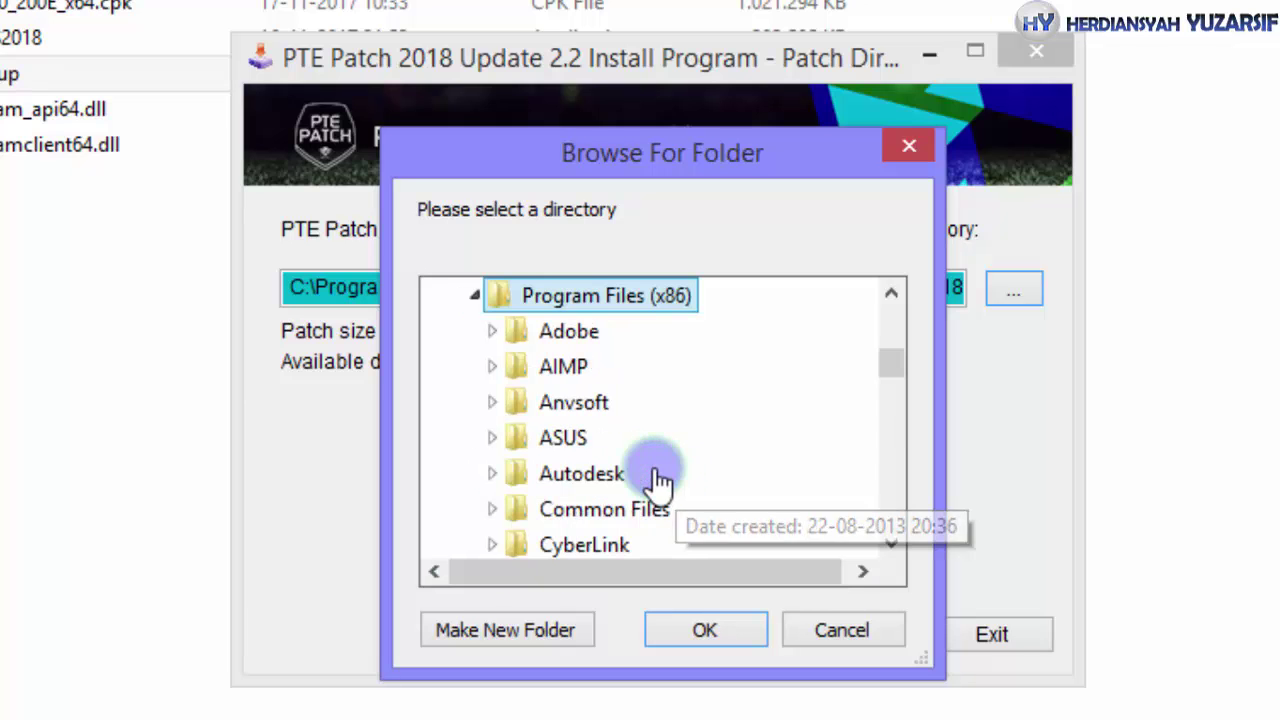
left_click_drag(890, 368, 888, 445)
left_click(650, 410)
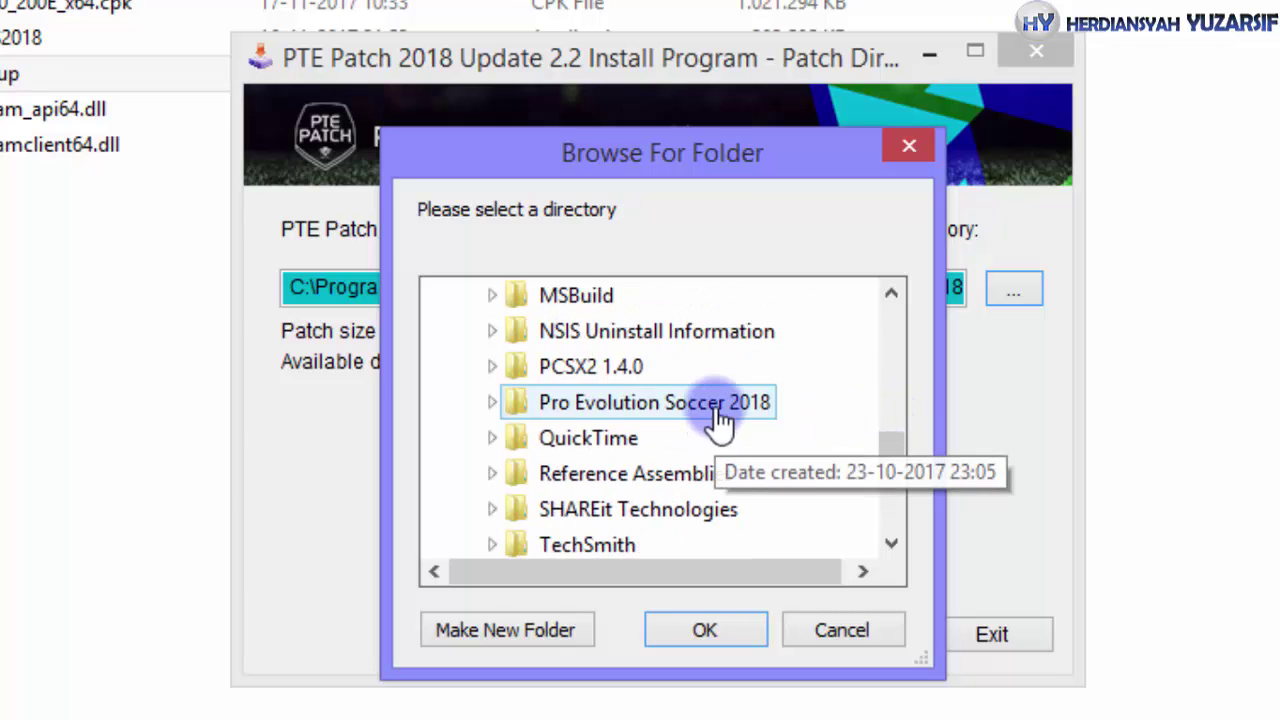
double_click(591, 412)
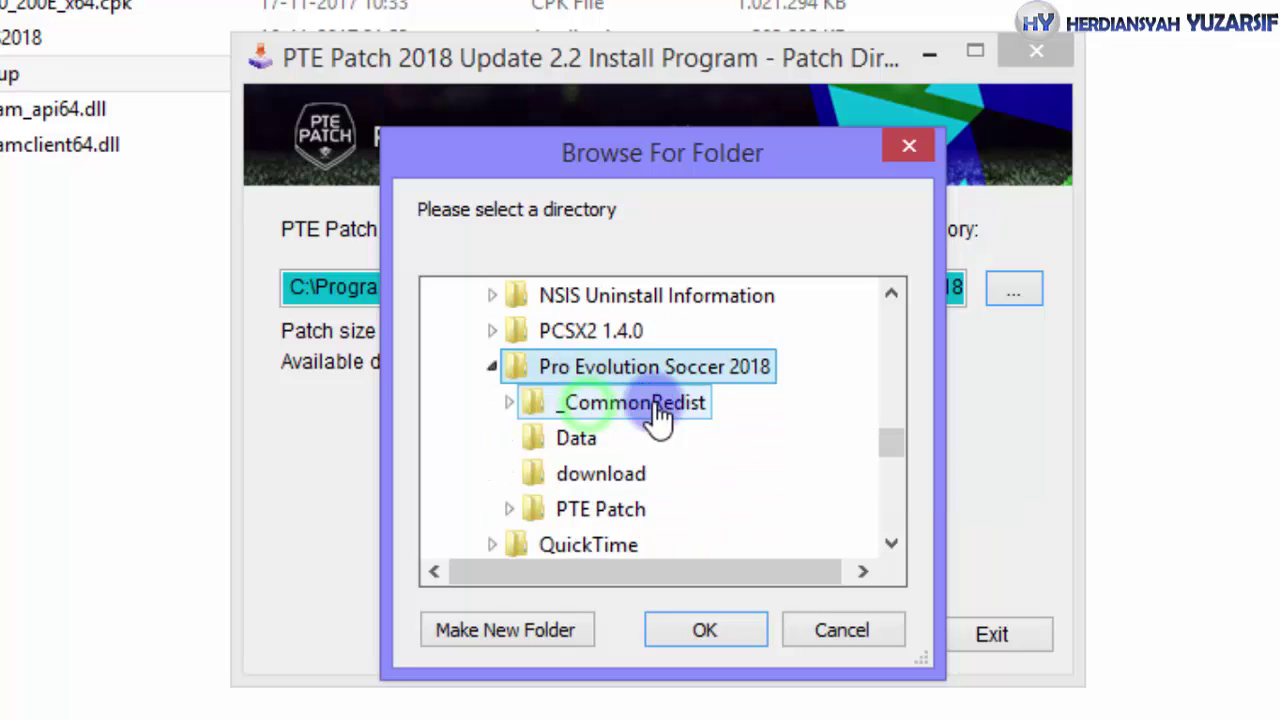
left_click(709, 623)
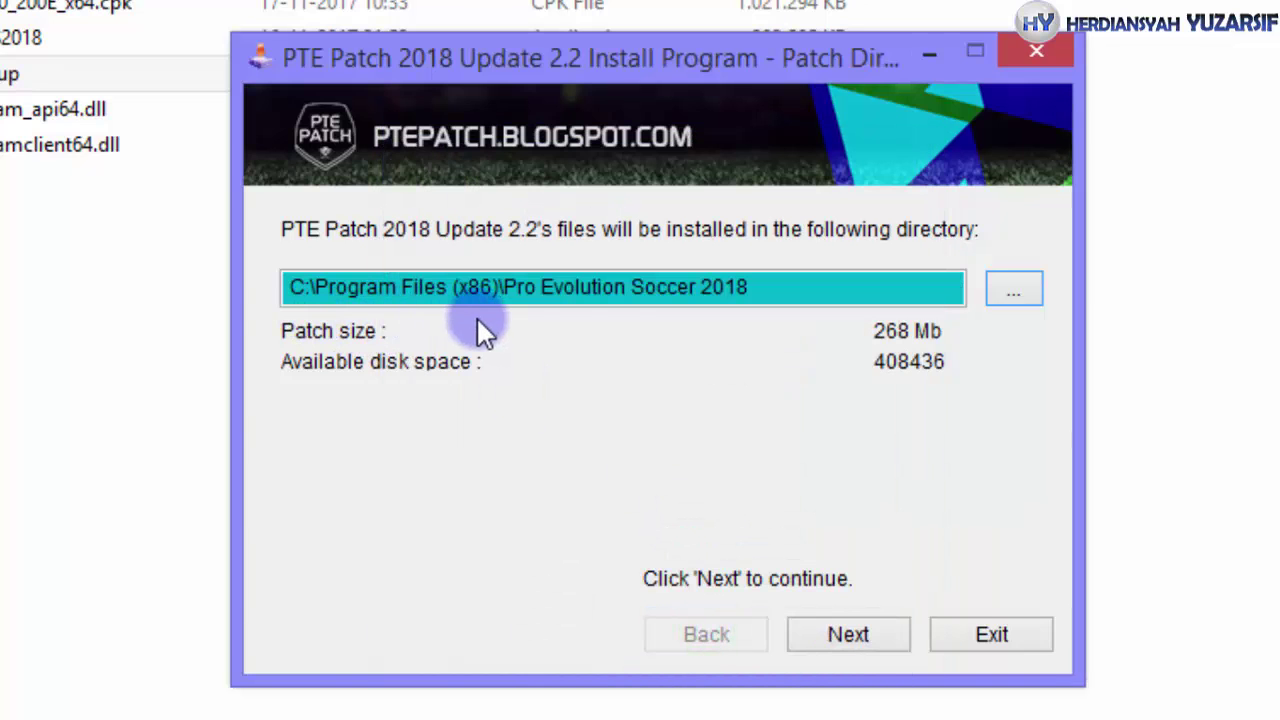
left_click(867, 632)
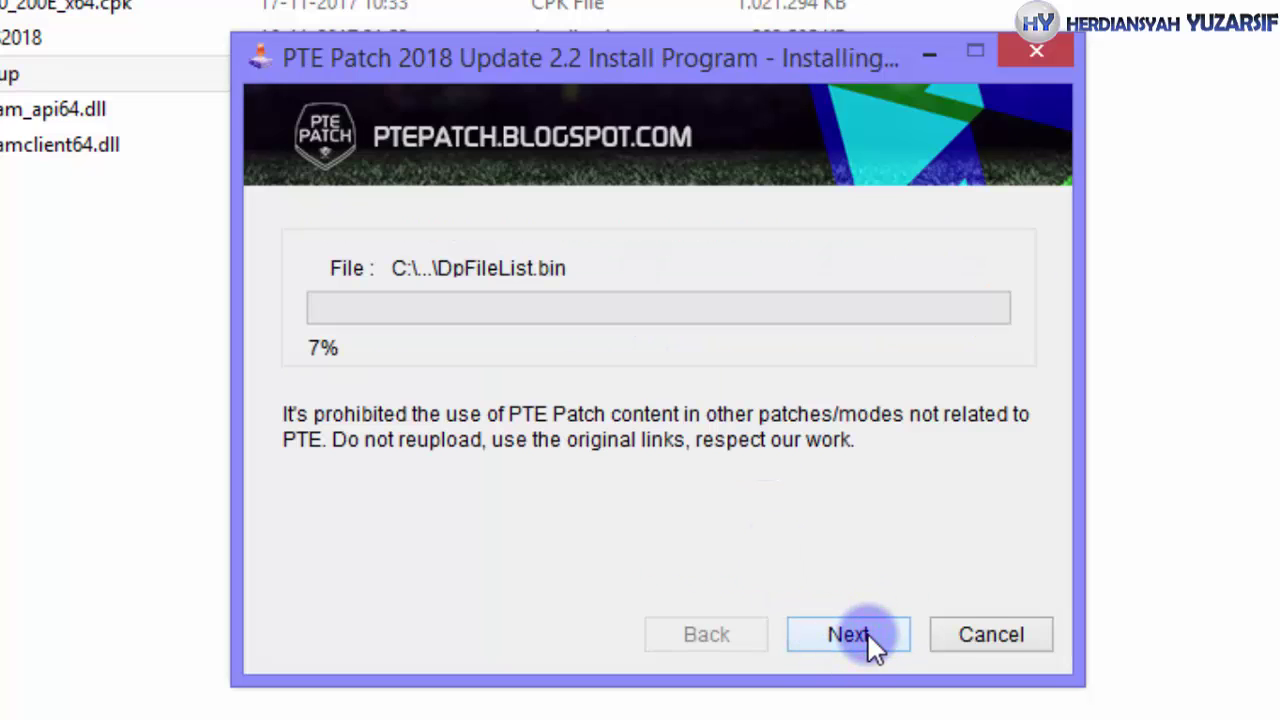
left_click(850, 633)
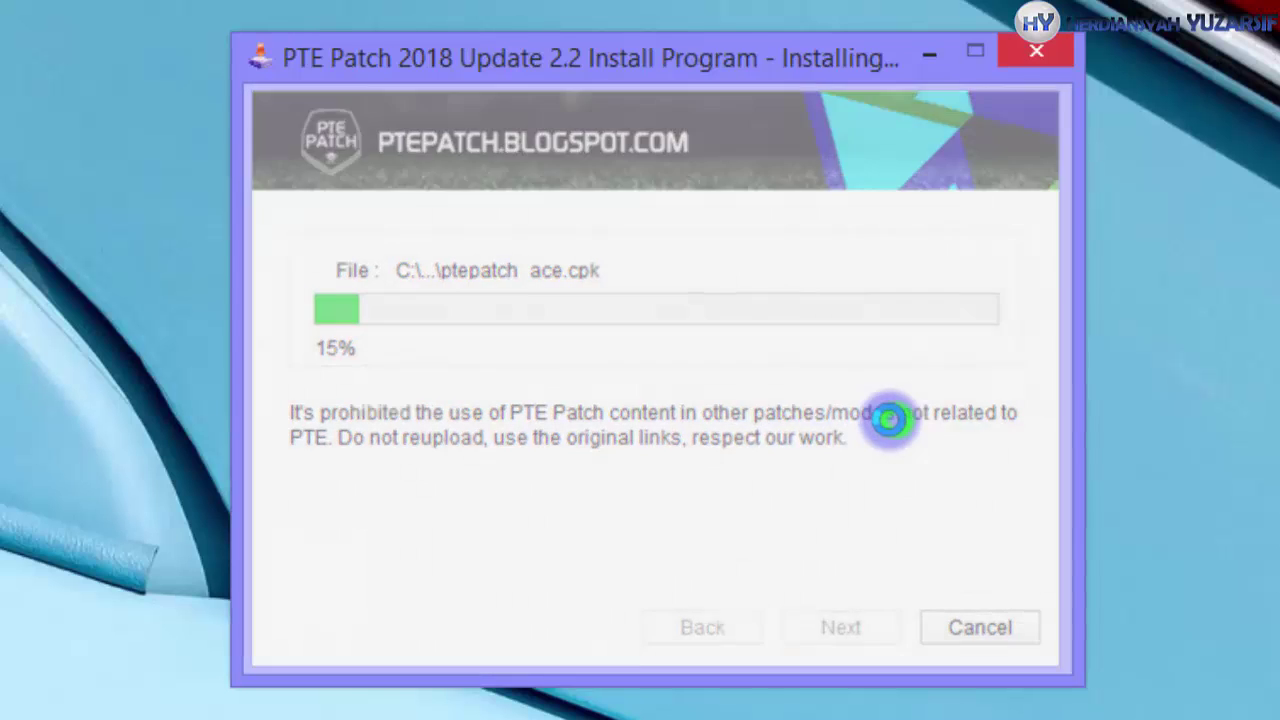
right_click(1110, 347)
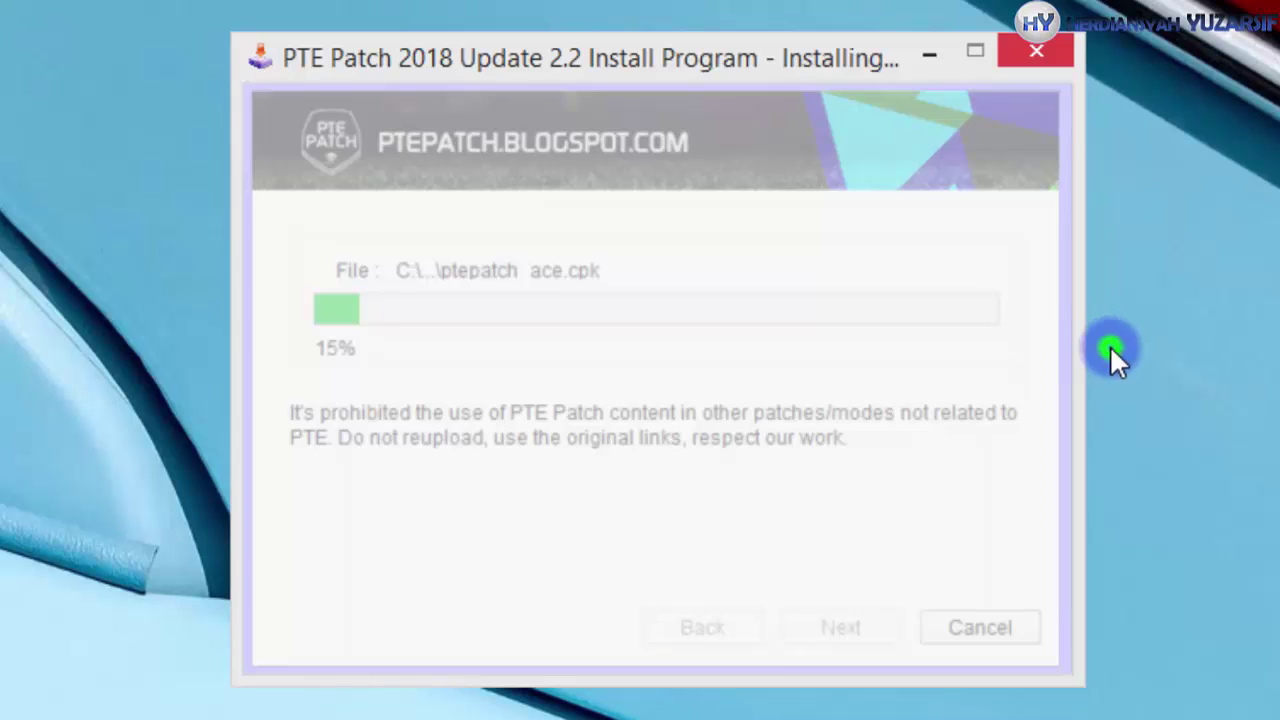
left_click(1148, 450)
left_click(830, 450)
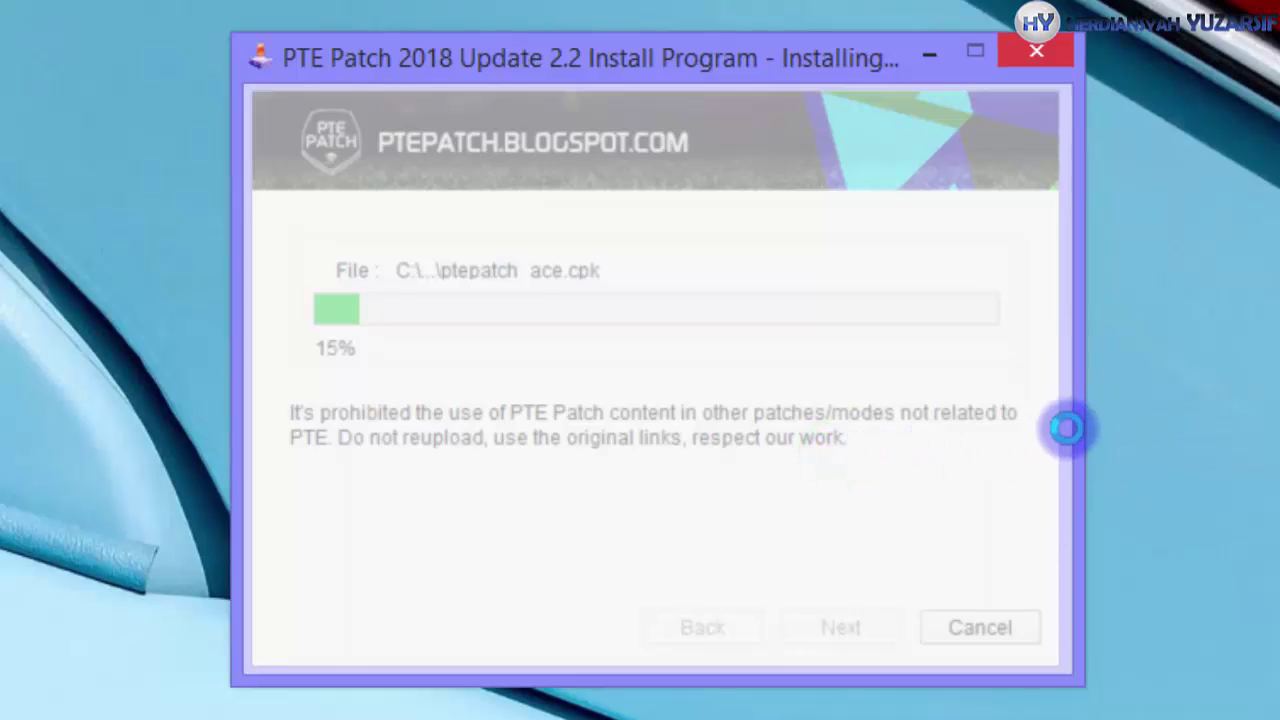
right_click(1098, 390)
left_click(1140, 486)
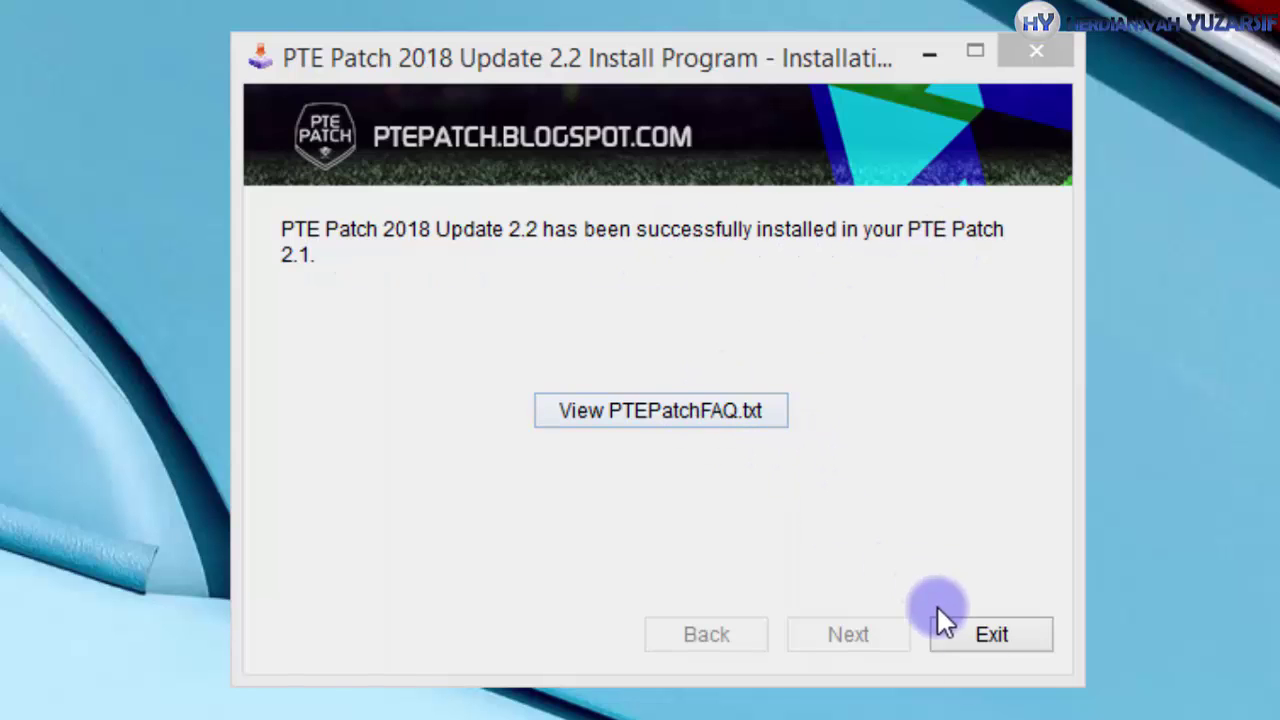
Exit the finished PTE Patch installer and refresh the Local Disk (D:) folder in File Explorer
left_click(994, 630)
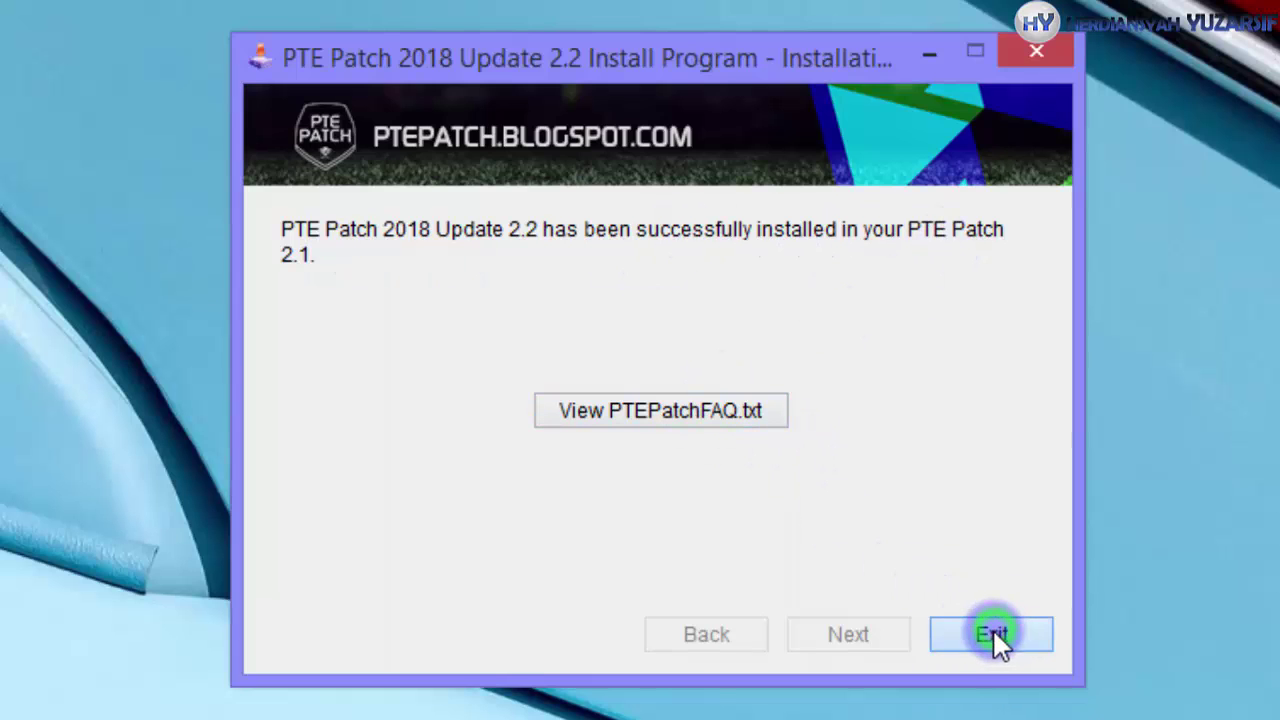
right_click(576, 316)
left_click(636, 396)
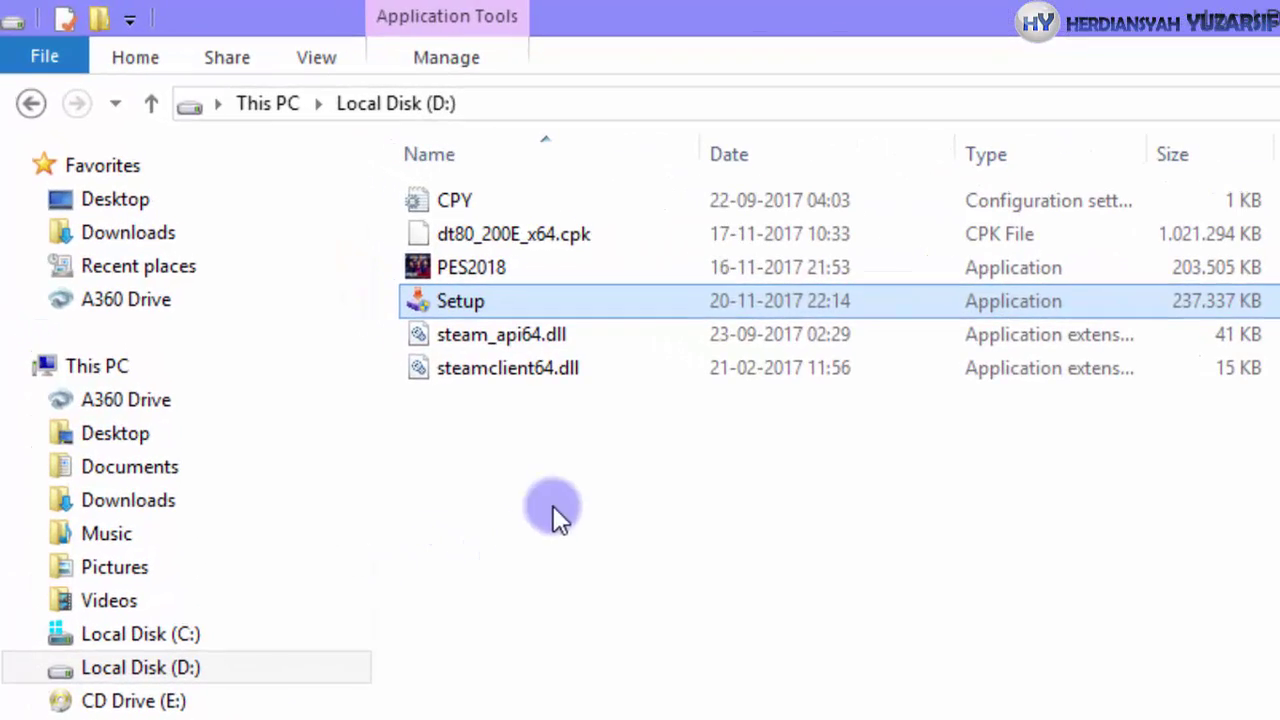
right_click(553, 486)
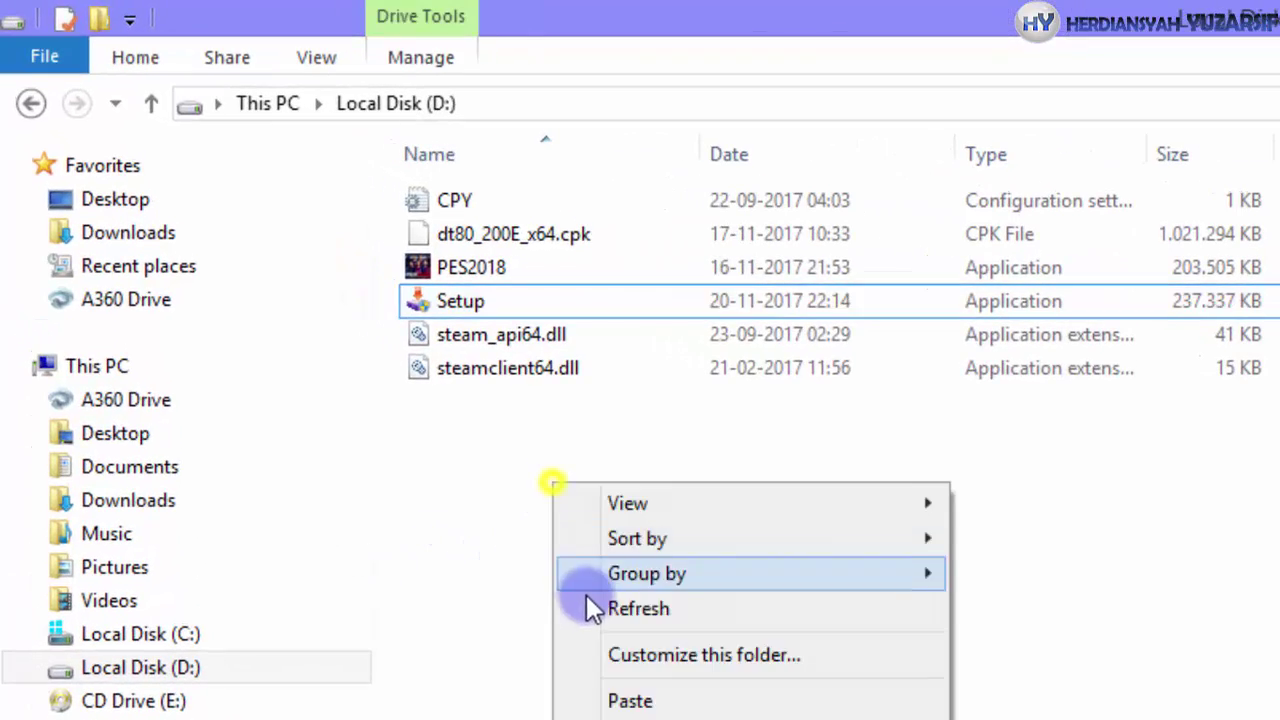
left_click(592, 602)
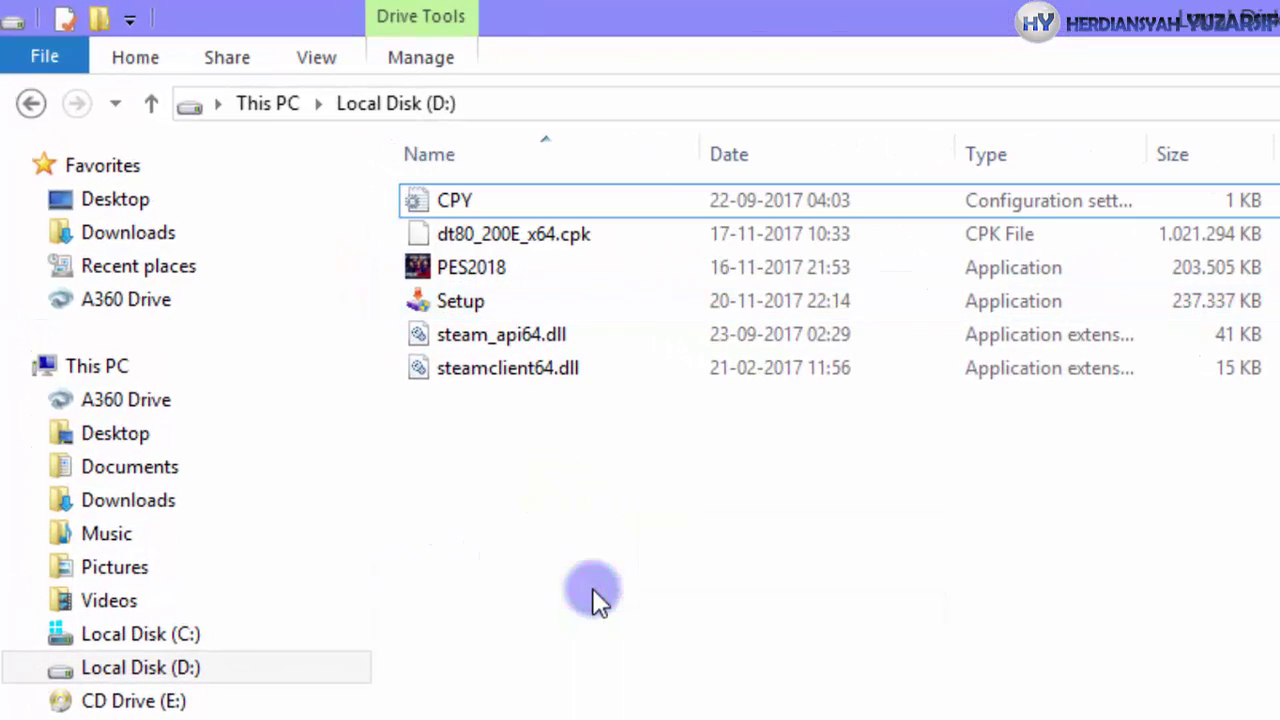
Copy the file dt80_200E_x64.cpk from Local Disk (D:)
left_click(546, 235)
right_click(607, 236)
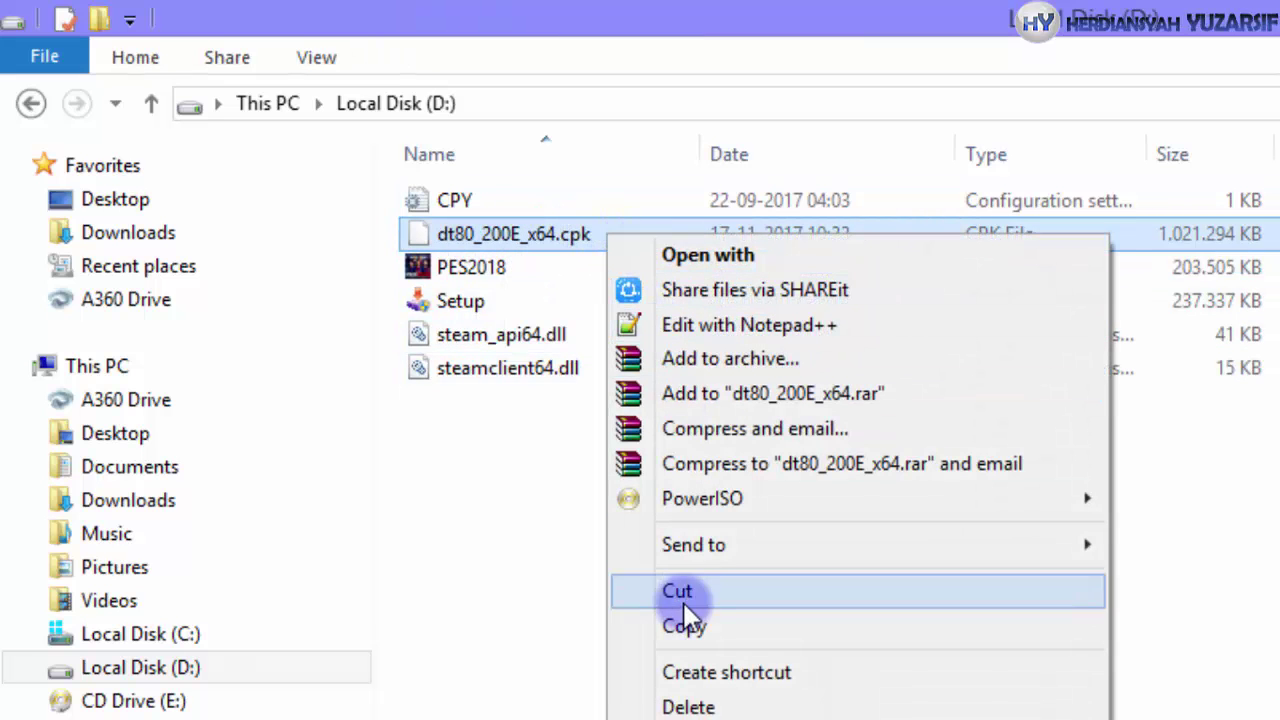
left_click(687, 627)
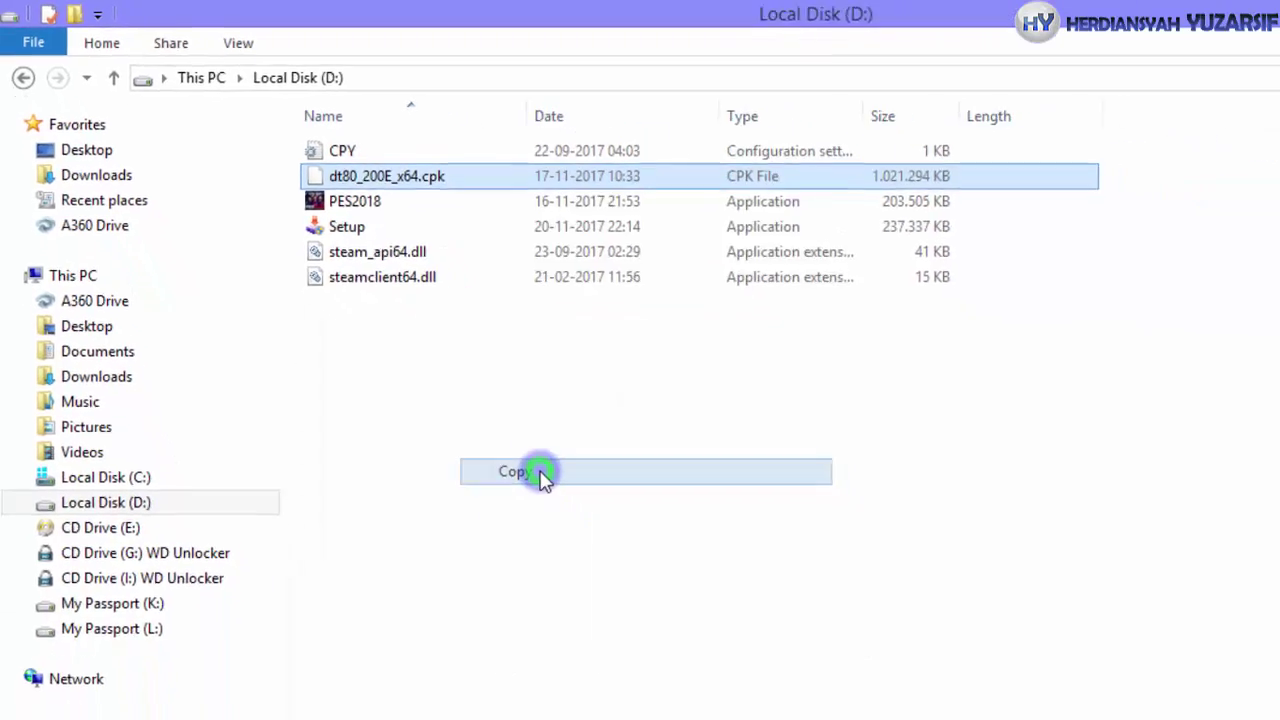
Open the download folder inside the install location of the Pro Evolution Soccer 2018 desktop shortcut
left_click(1200, 9)
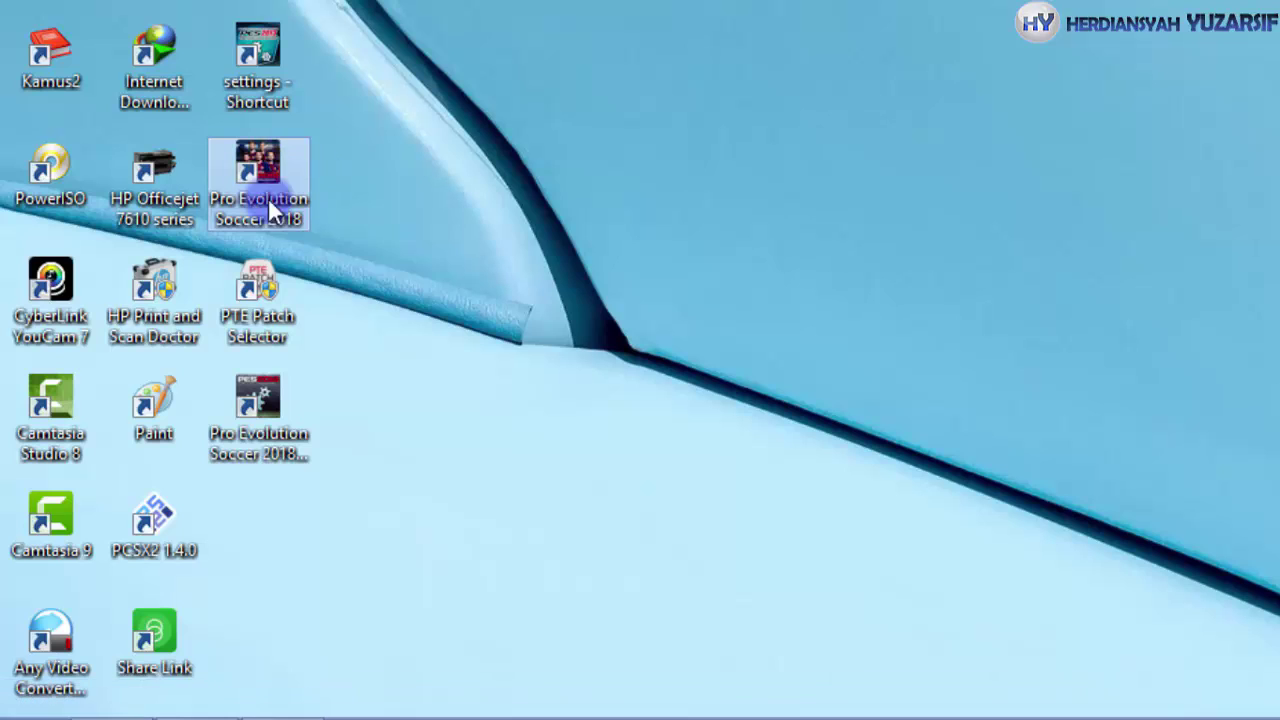
right_click(278, 160)
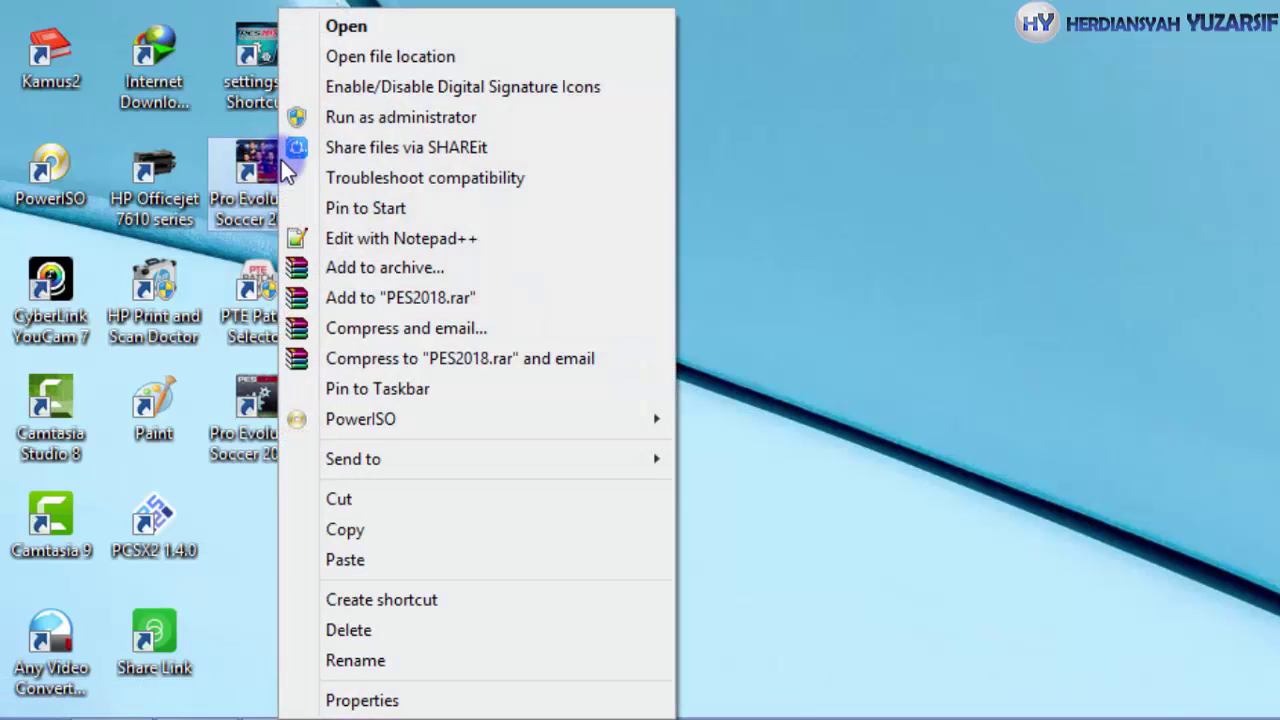
left_click(474, 57)
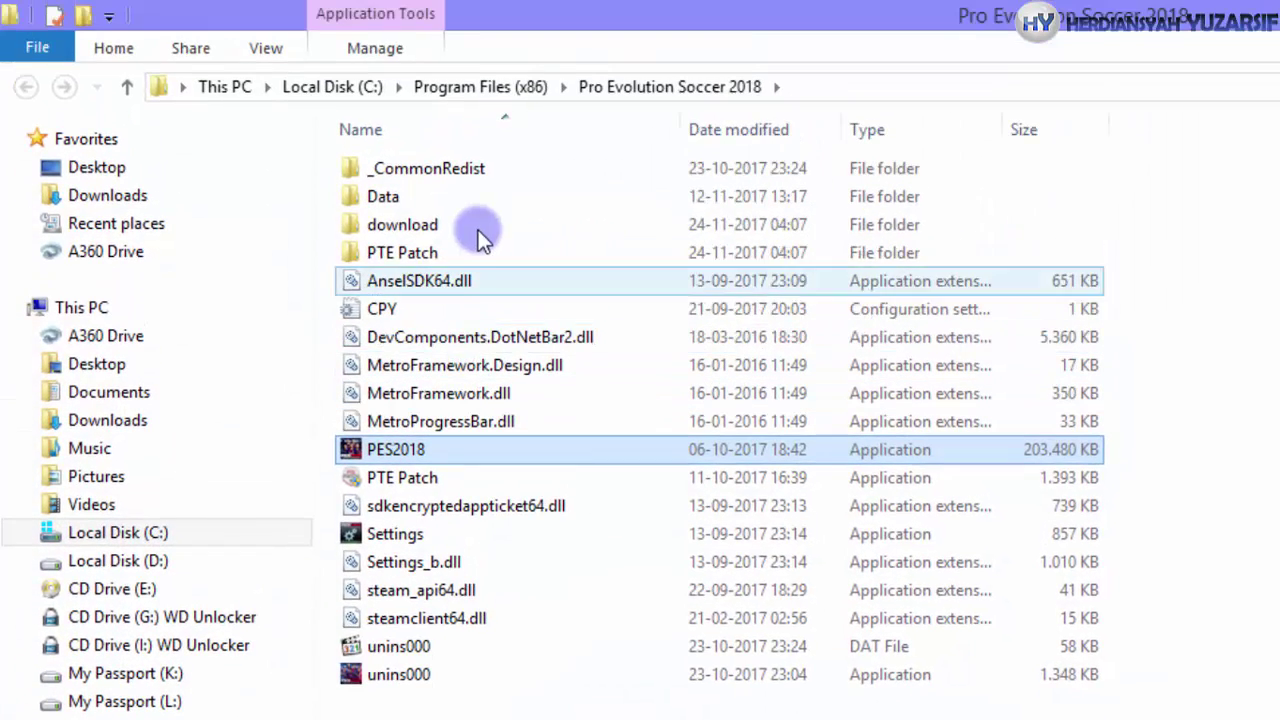
left_click(453, 228)
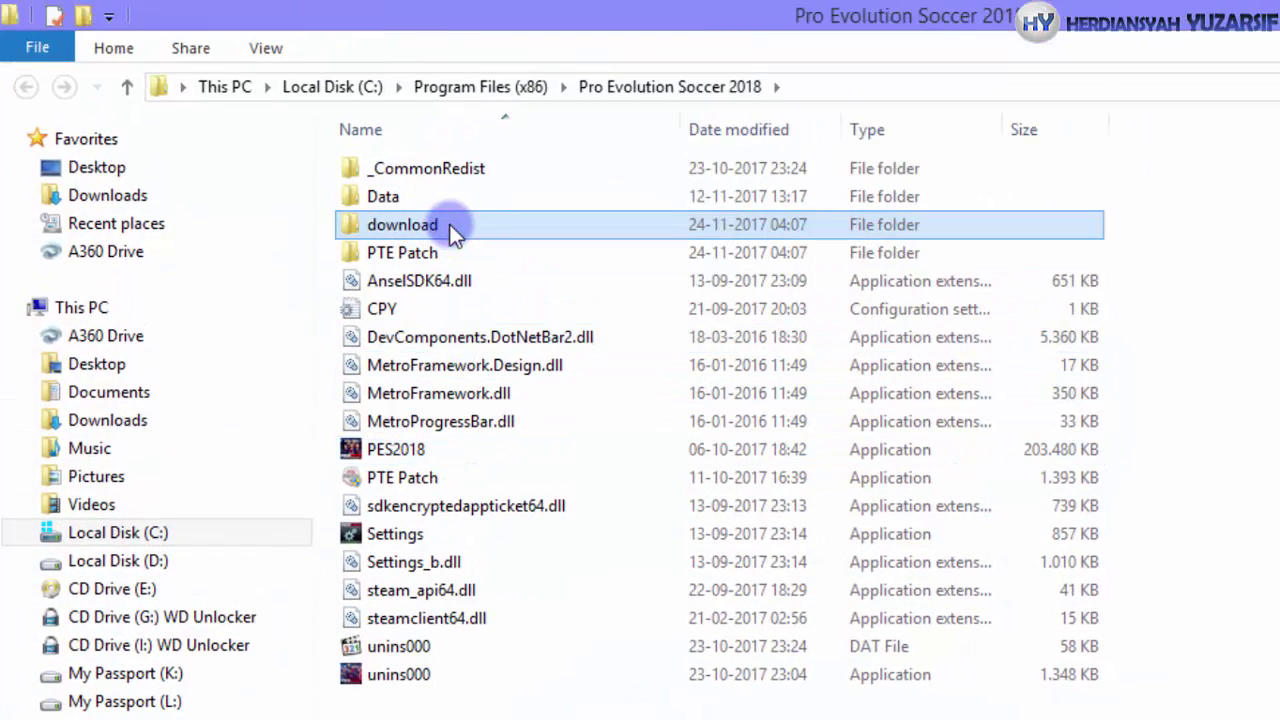
double_click(455, 226)
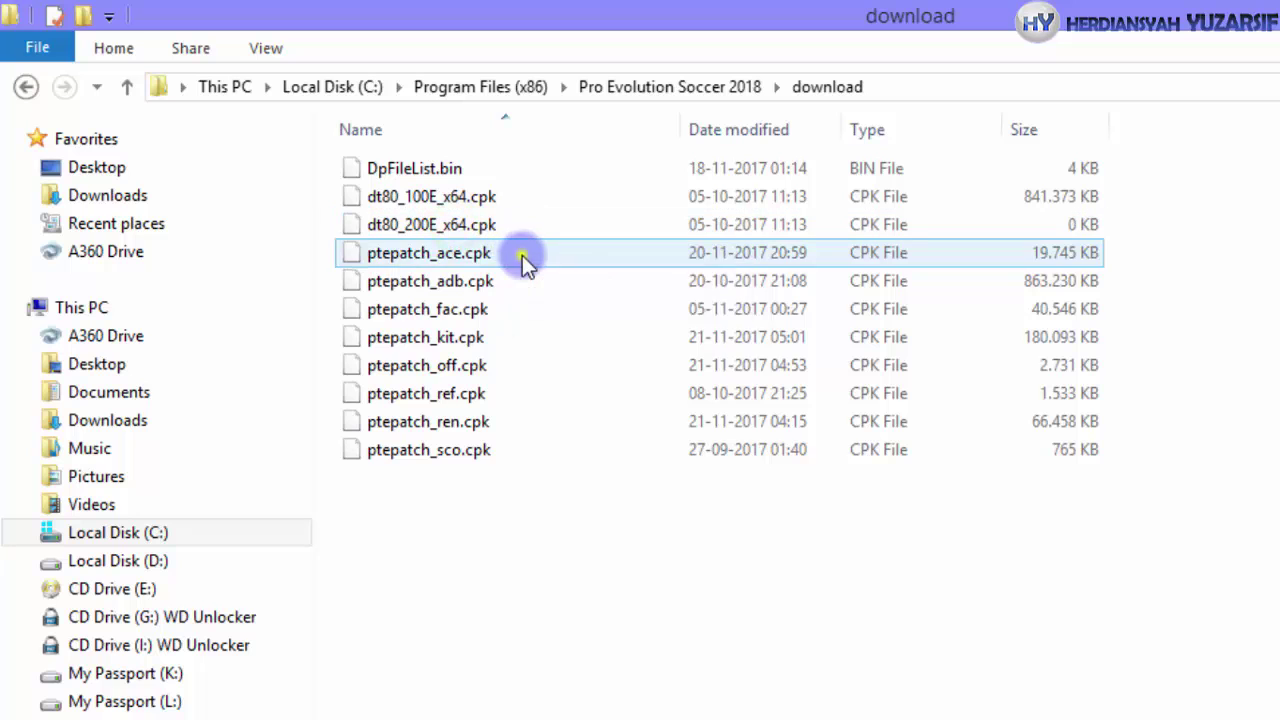
Paste the copied file into the download folder, replacing the existing dt80_200E_x64.cpk
right_click(522, 255)
left_click(624, 440)
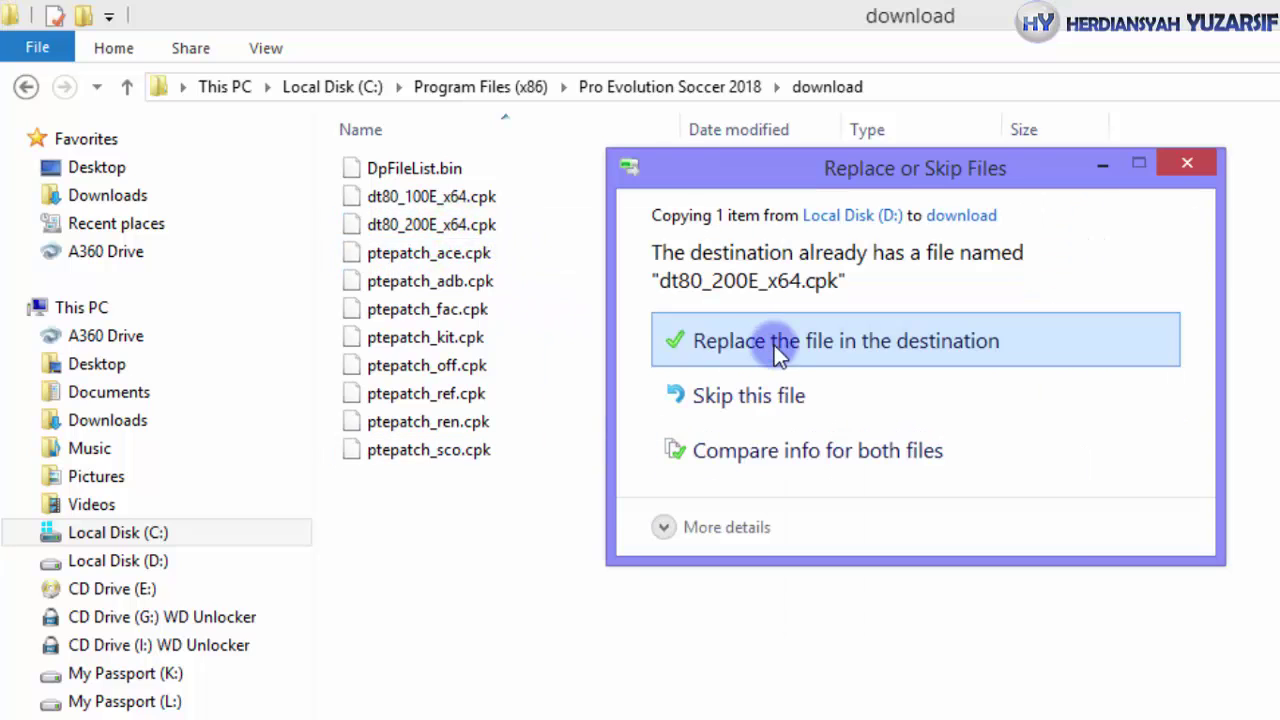
left_click(846, 354)
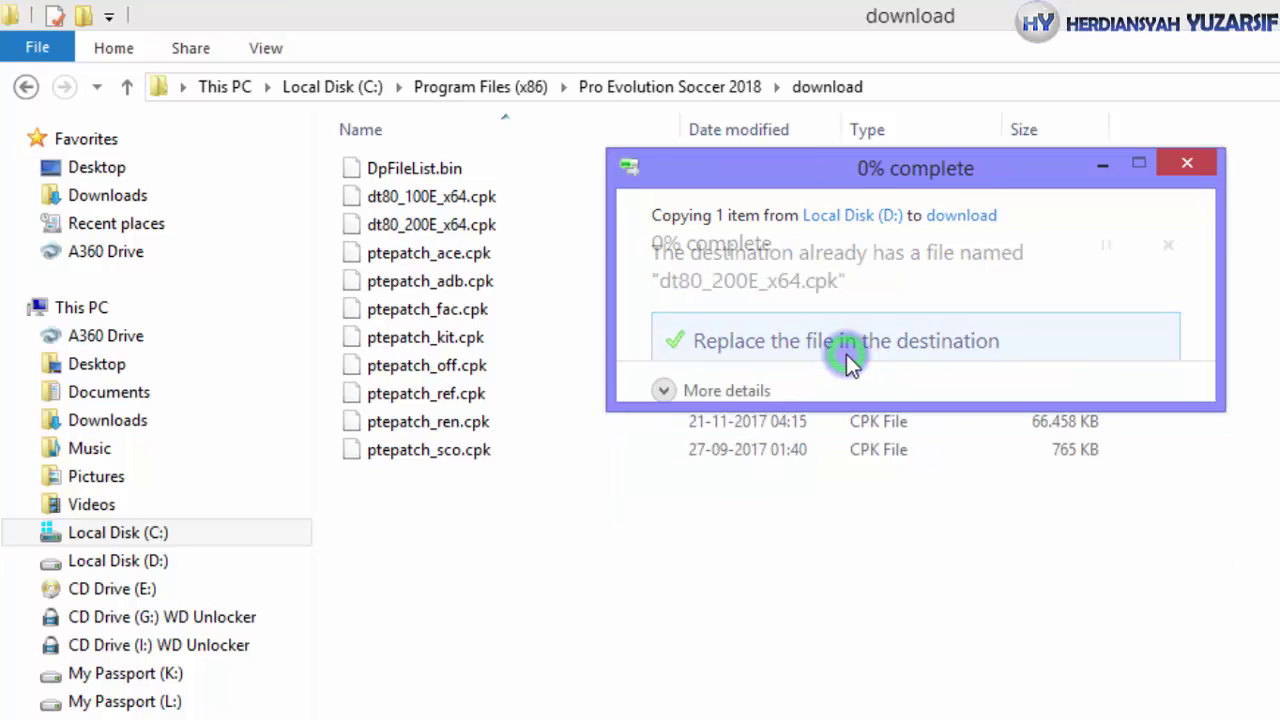
left_click(858, 347)
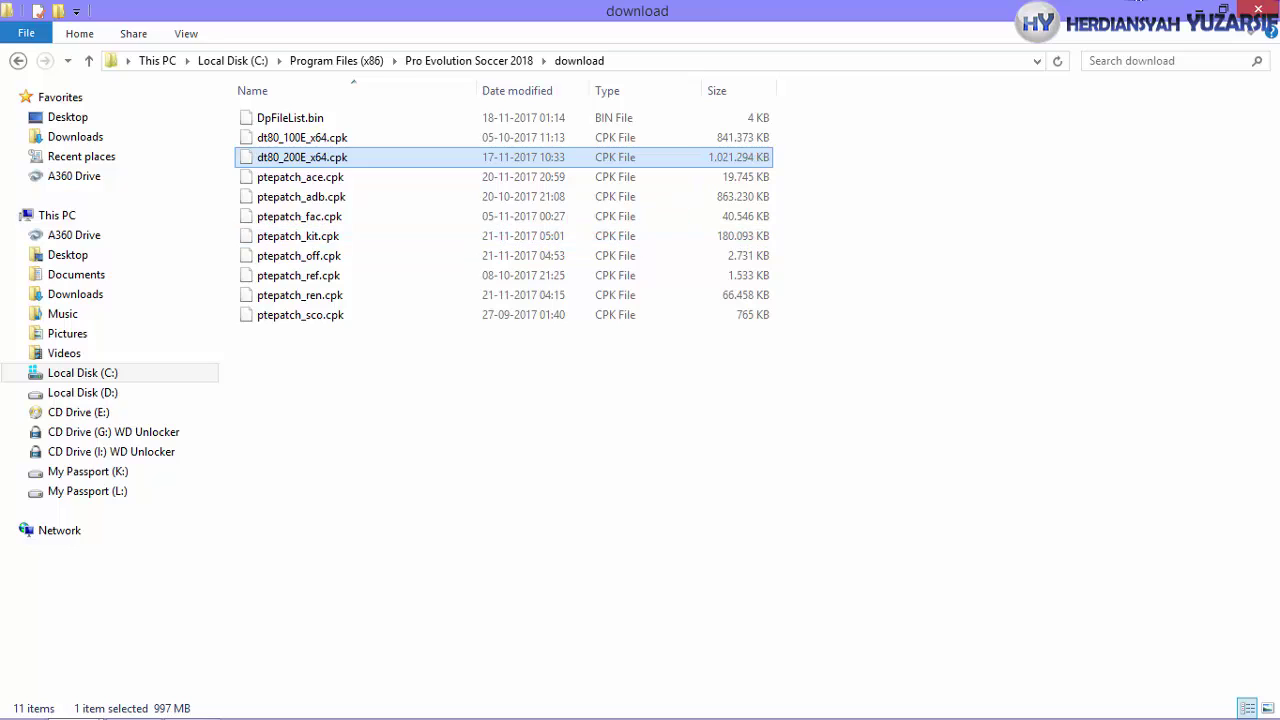
Close the download folder window and refresh the desktop
left_click(1258, 9)
right_click(487, 167)
left_click(533, 224)
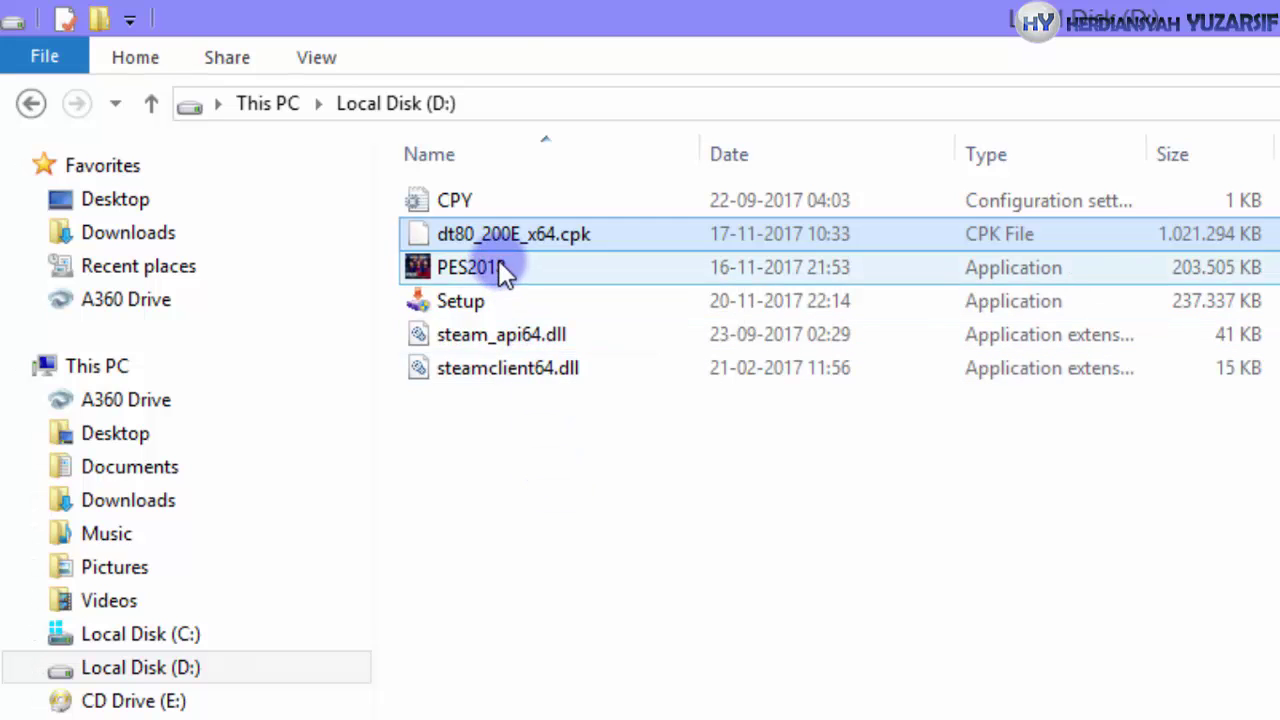
Copy CPY, PES2018, steam_api64.dll and steamclient64.dll together from Local Disk (D:)
left_click(498, 262)
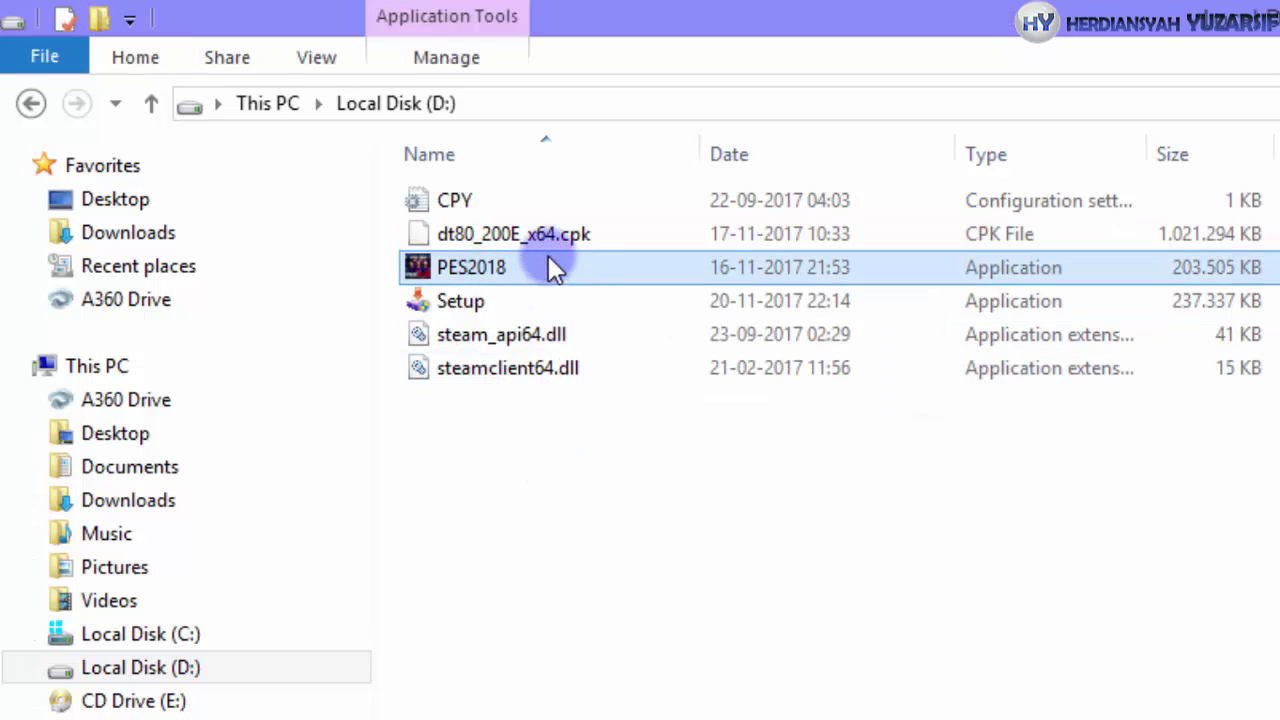
left_click(502, 205, "ctrl")
left_click(517, 364, "ctrl")
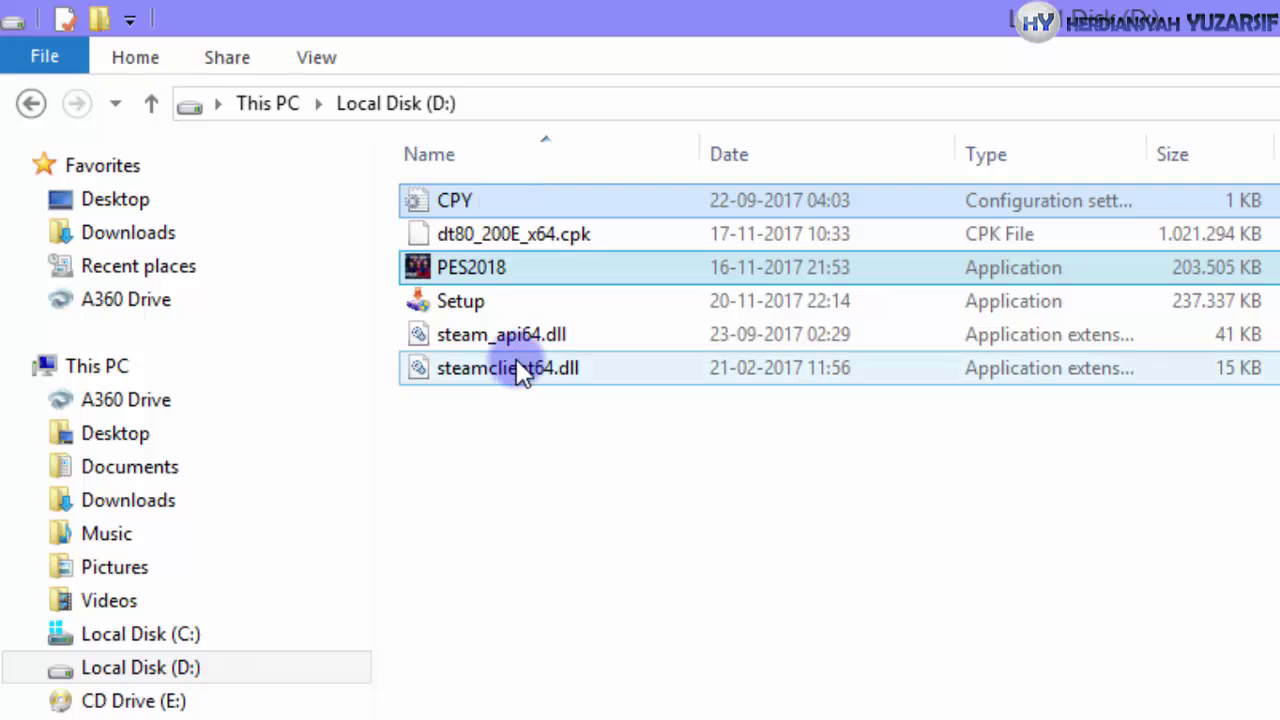
left_click(517, 336, "ctrl")
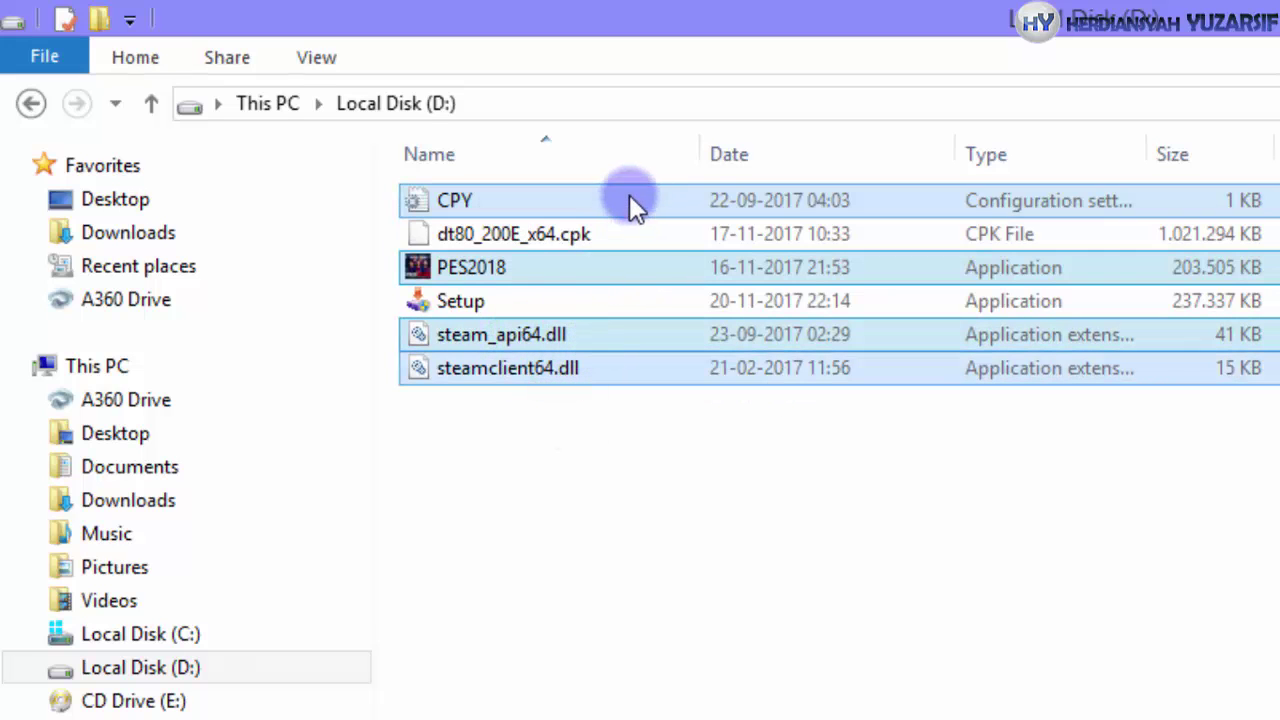
right_click(615, 341)
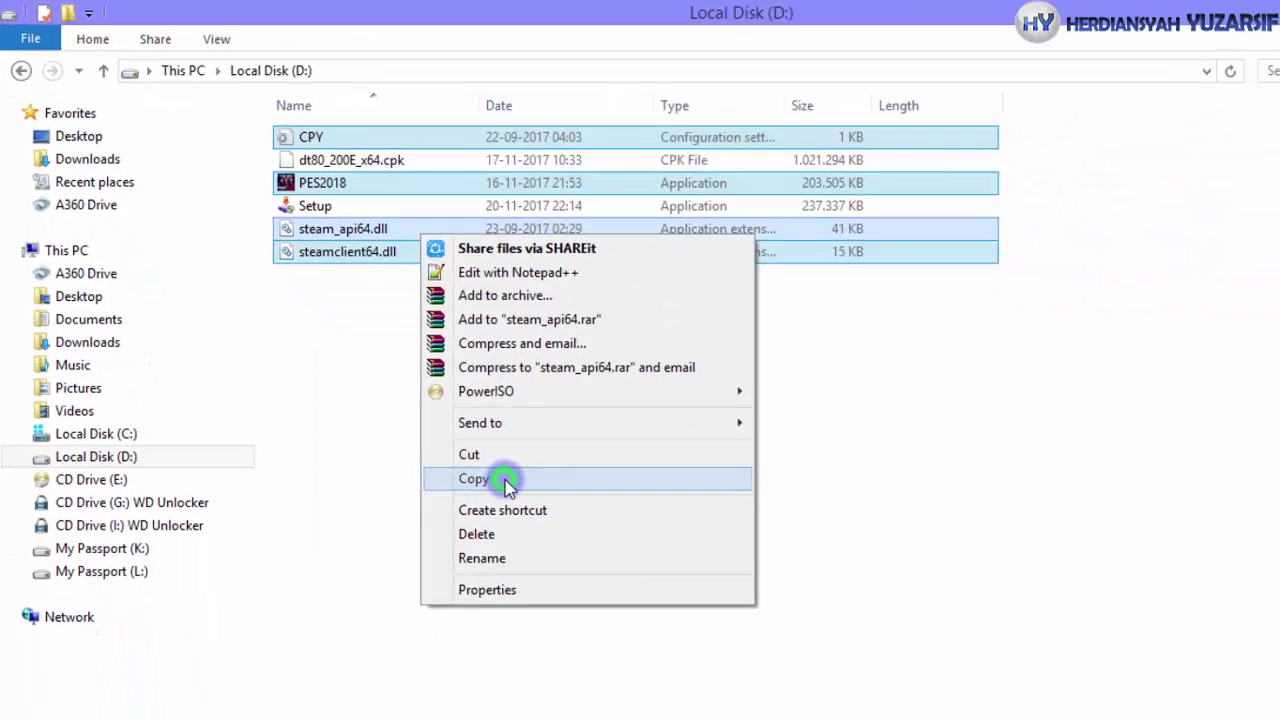
left_click(505, 481)
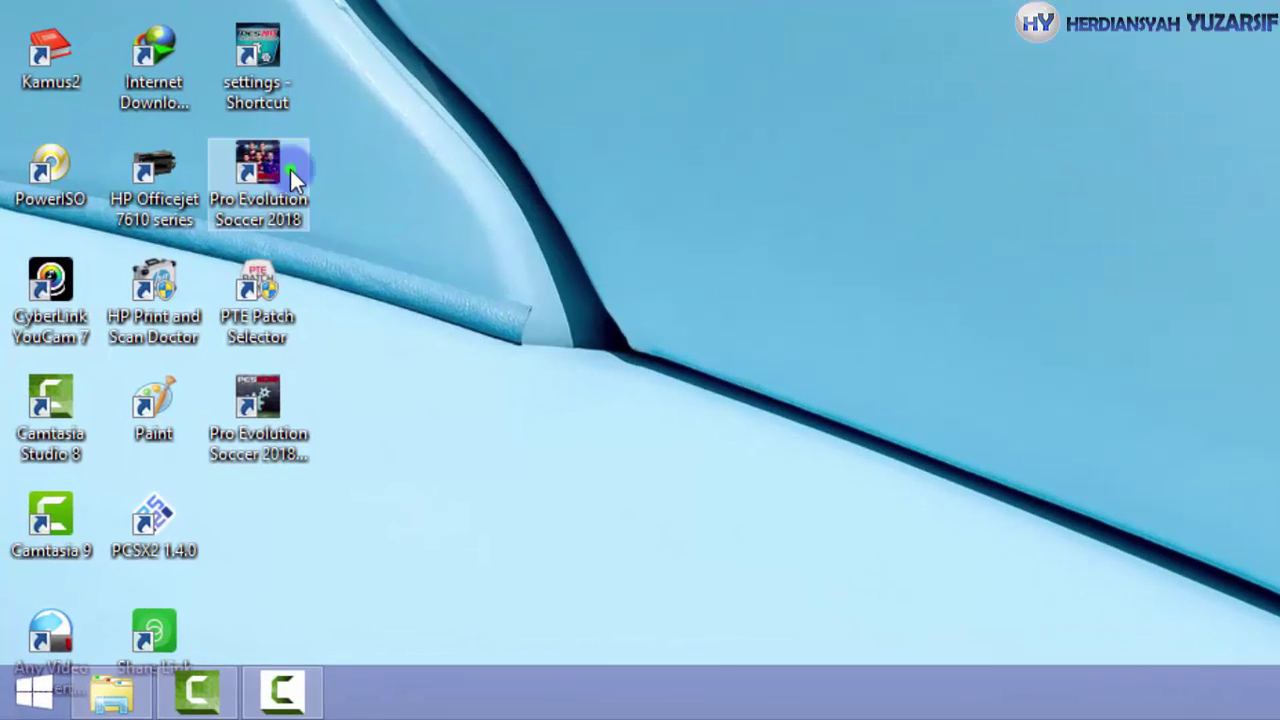
Open the install location of the Pro Evolution Soccer 2018 desktop shortcut
double_click(290, 169)
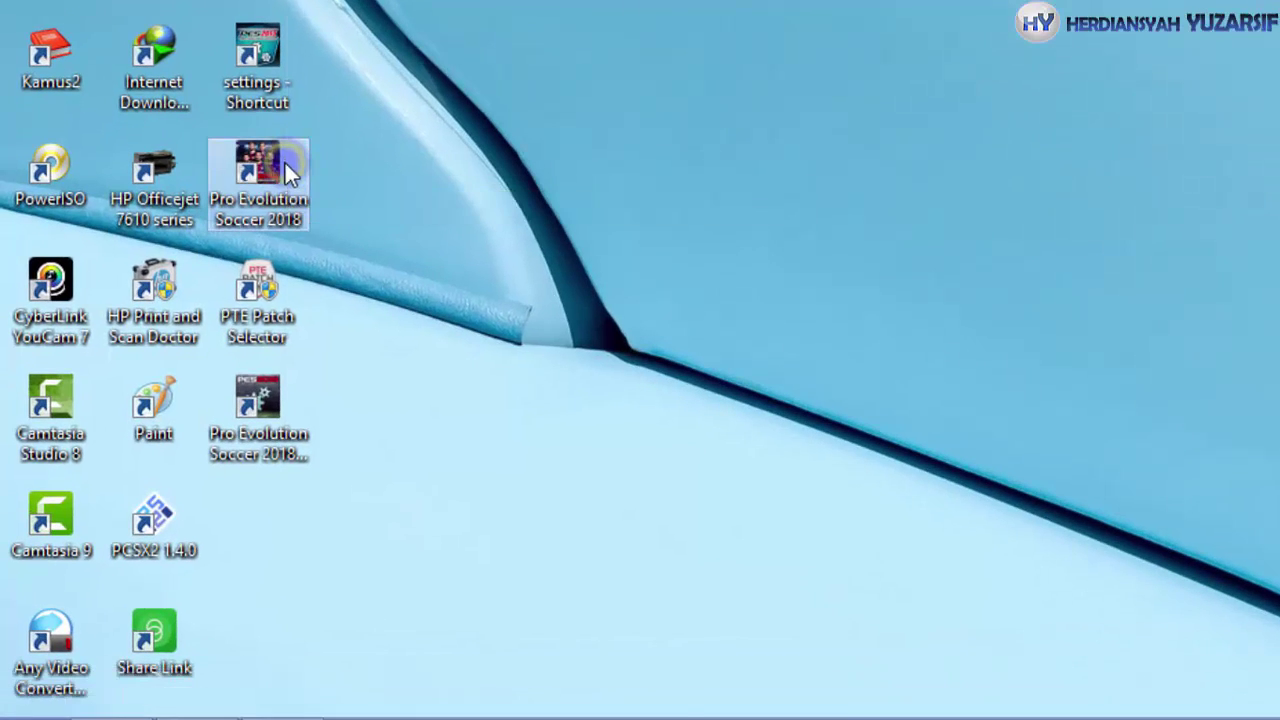
right_click(284, 160)
left_click(504, 57)
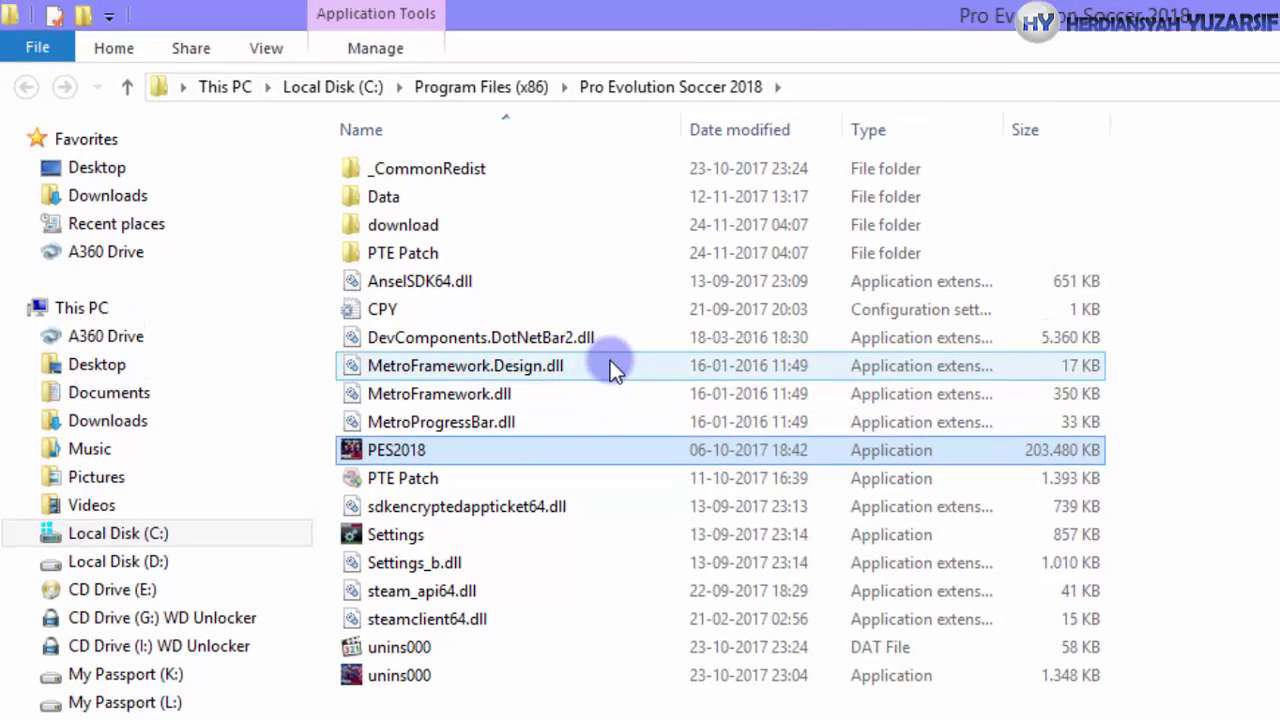
Paste CPY, PES2018, steam_api64.dll and steamclient64.dll into the Pro Evolution Soccer 2018 folder, replacing the existing files
right_click(610, 362)
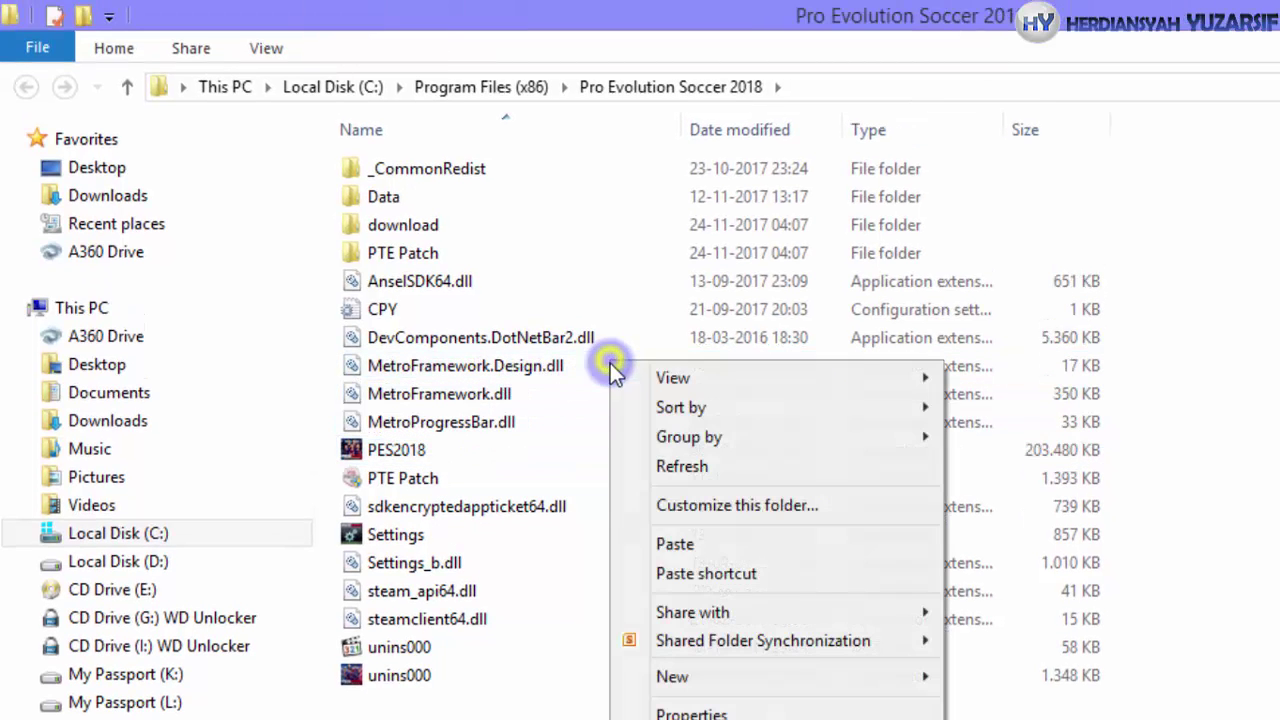
left_click(709, 541)
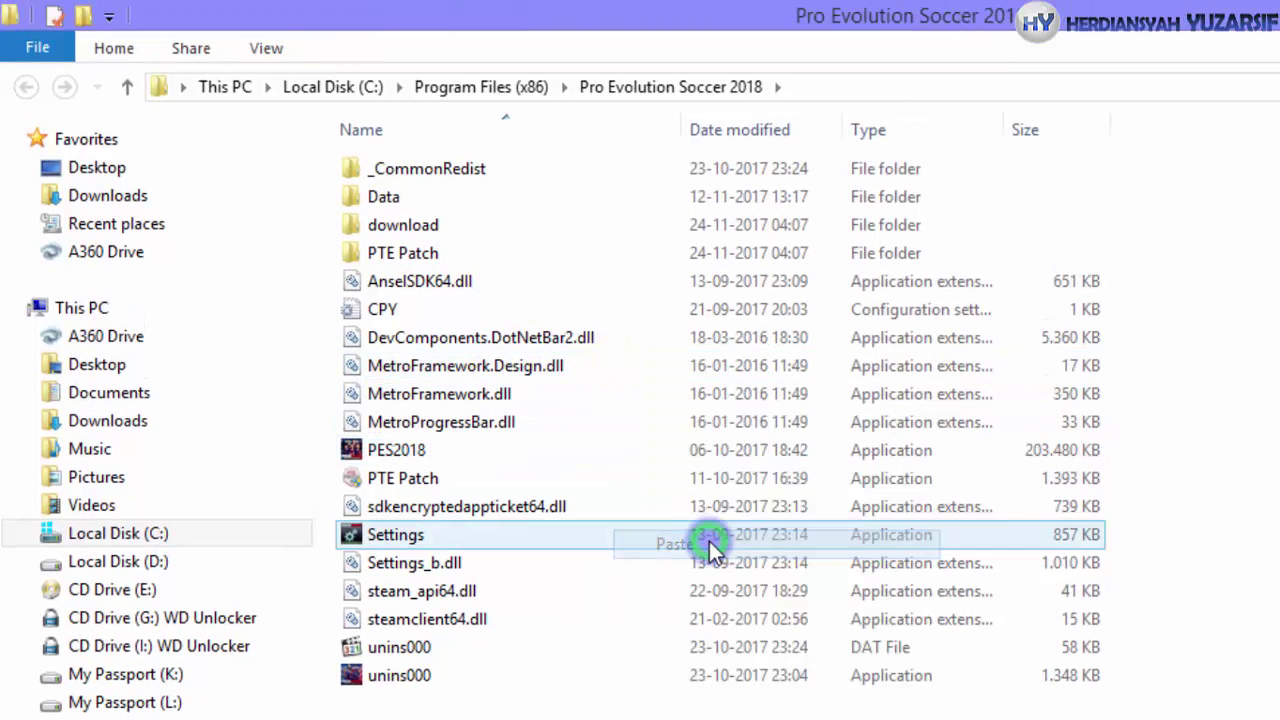
left_click(773, 323)
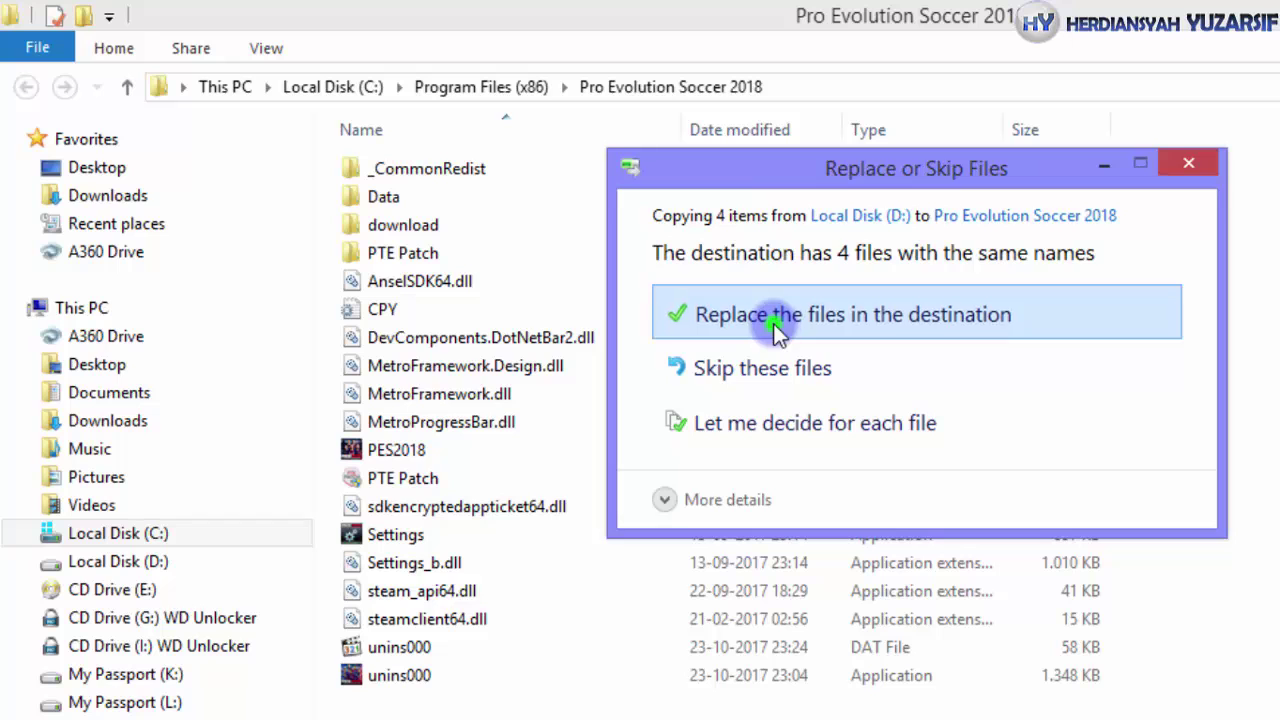
left_click(732, 357)
left_click(866, 400)
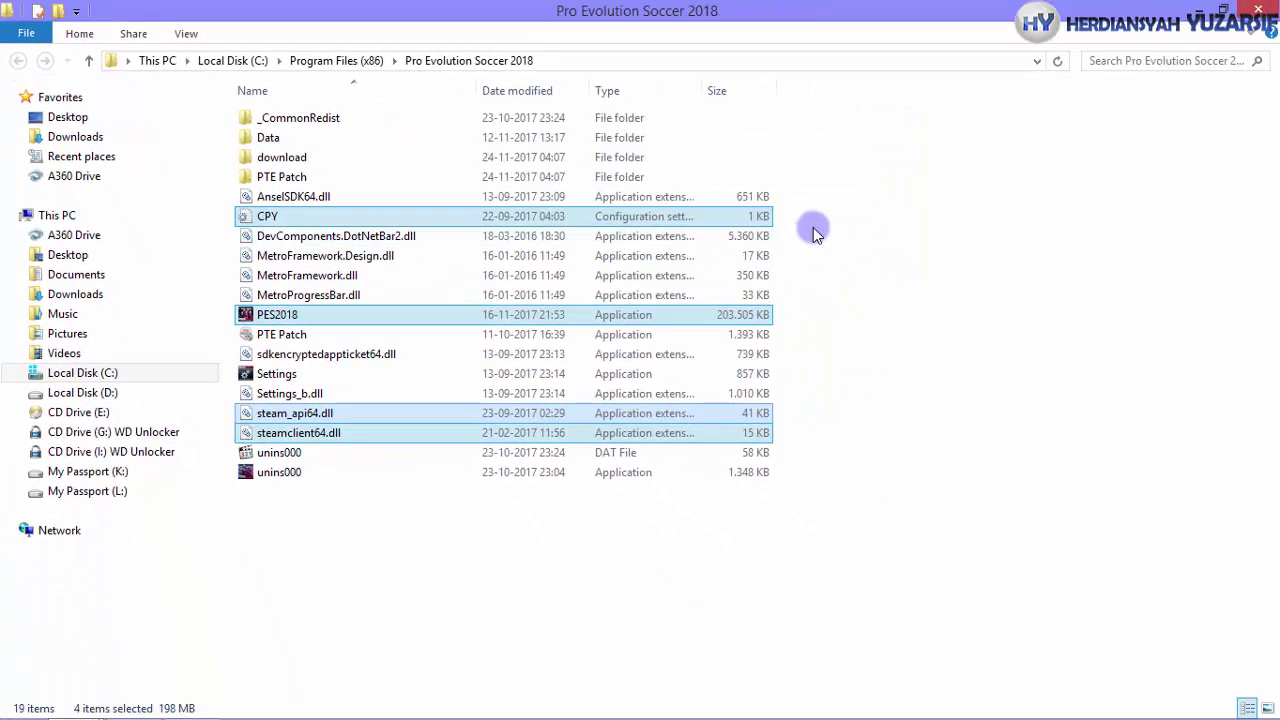
Refresh the Pro Evolution Soccer 2018 folder and close its window
right_click(834, 212)
left_click(850, 285)
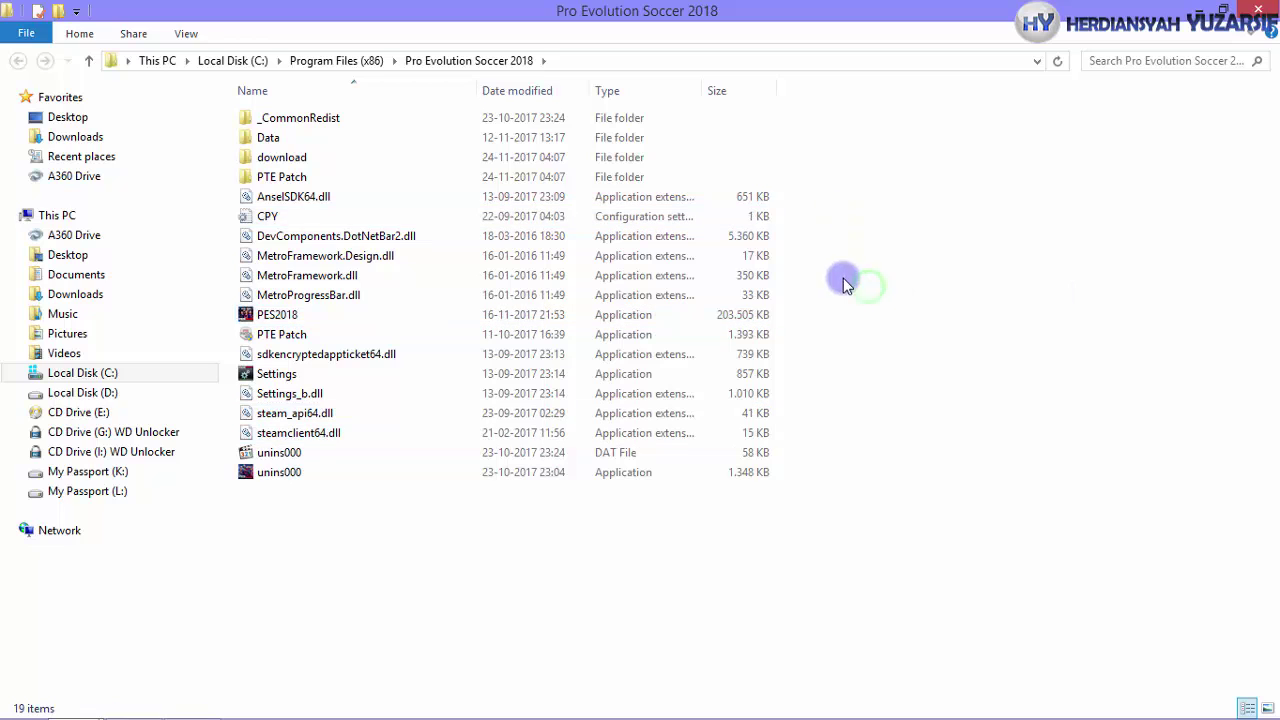
left_click(1263, 8)
Refresh the desktop and run the Pro Evolution Soccer 2018 shortcut as administrator
right_click(451, 209)
left_click(491, 266)
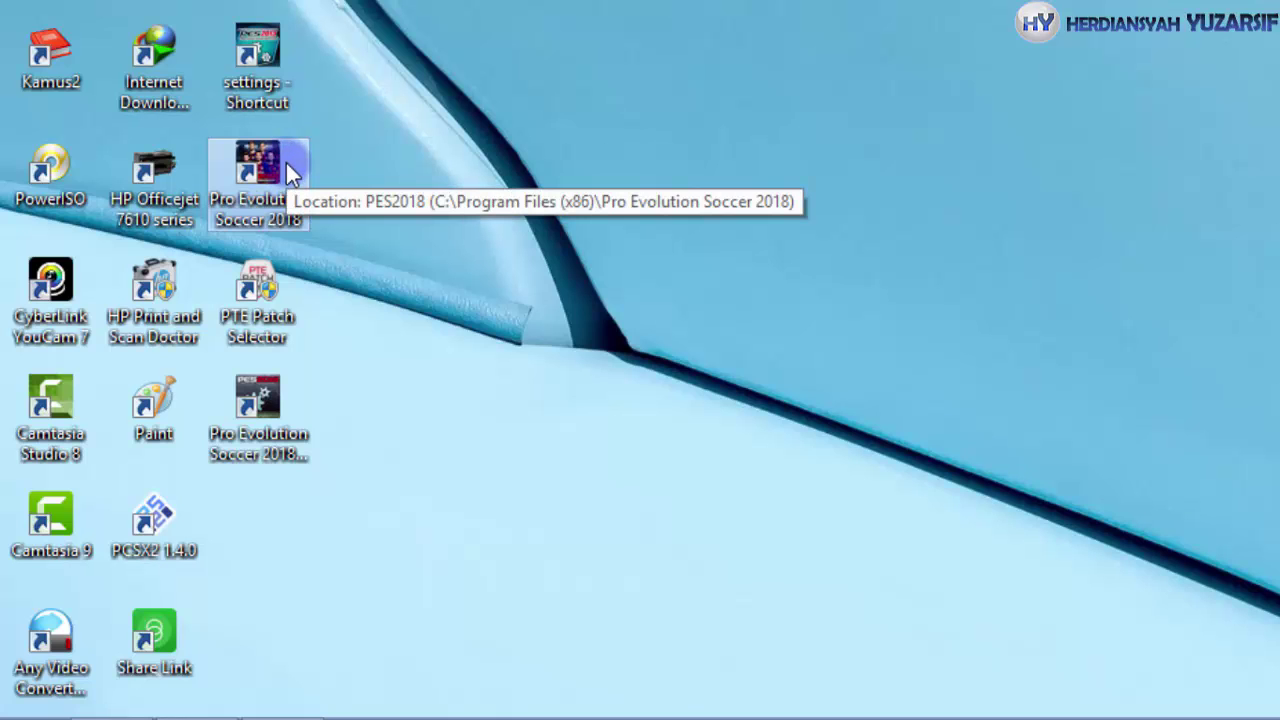
right_click(286, 163)
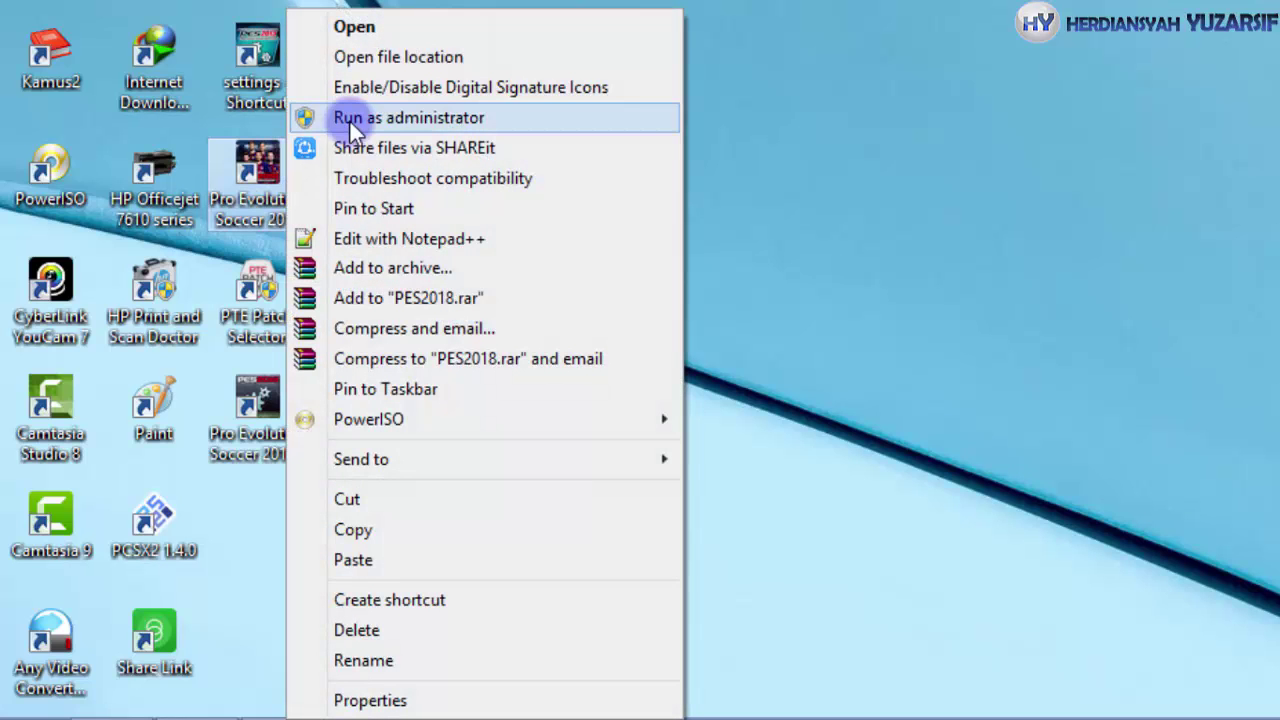
left_click(505, 118)
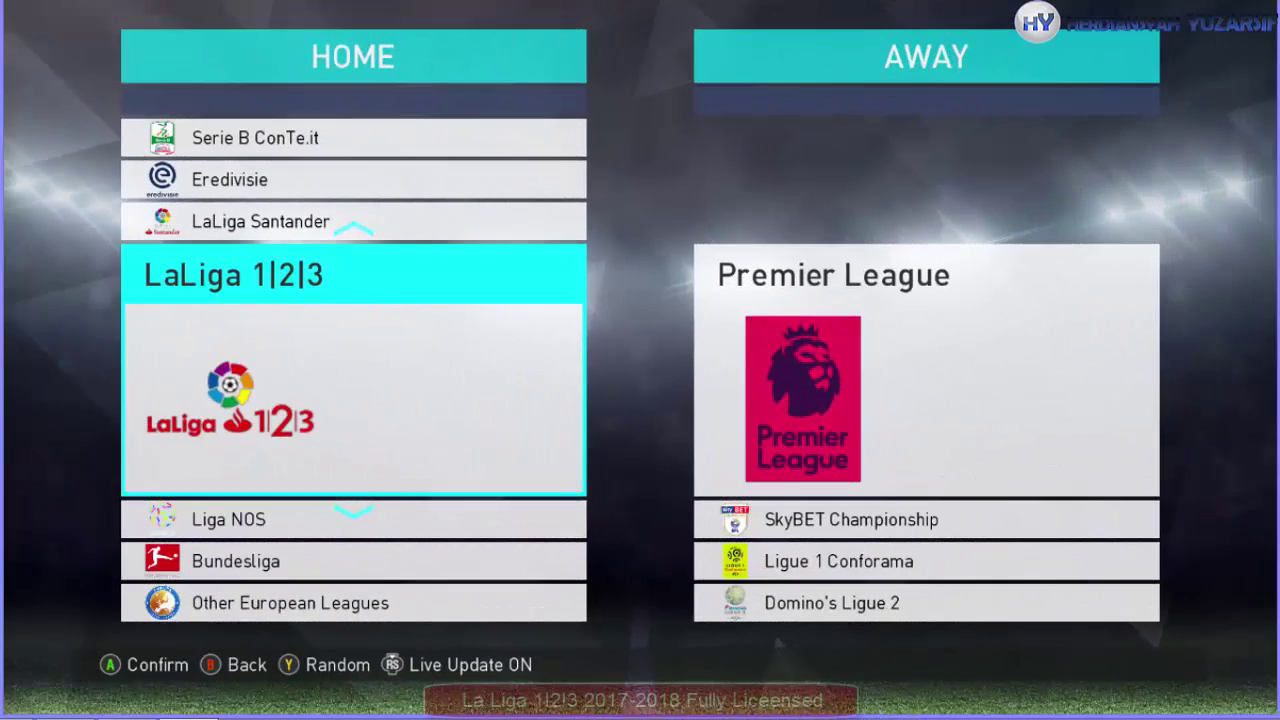
Go through the LaLiga 1|2|3 teams for the home side, from Albacete Balompié down to CF Reus Deportiu
key("Return")
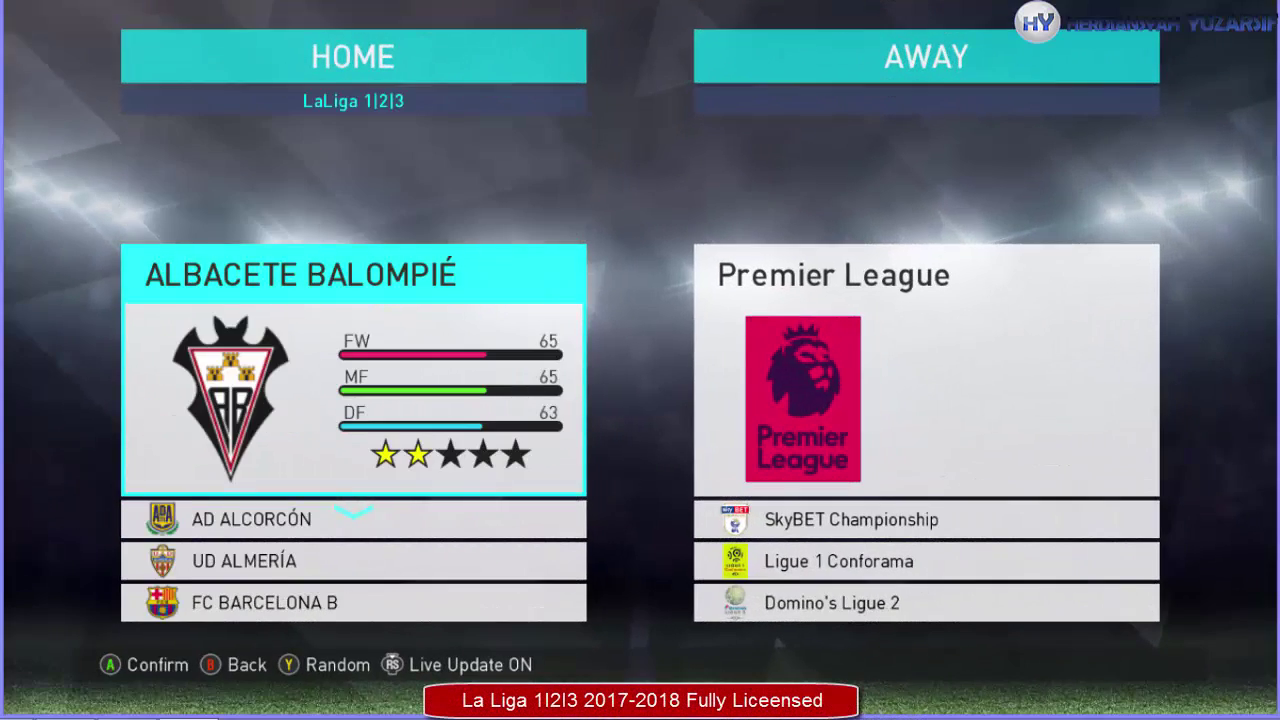
key("Down")
key("Down")
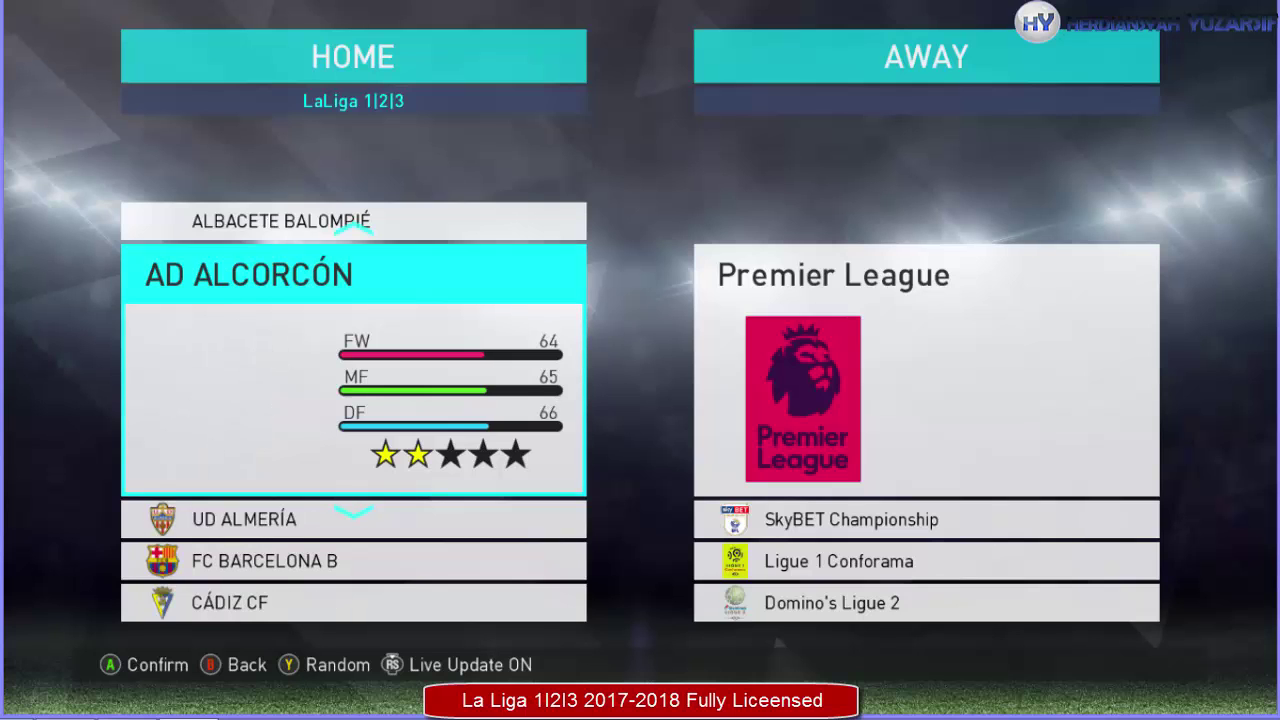
key("Down")
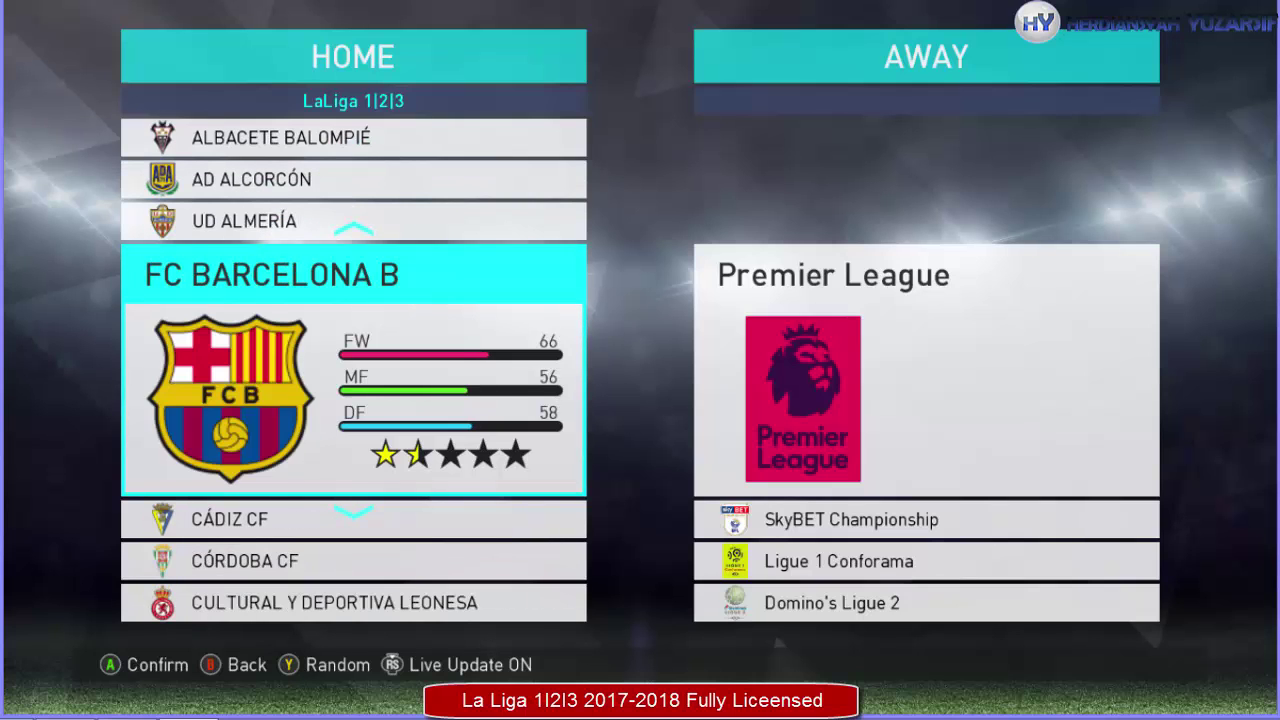
key("Down")
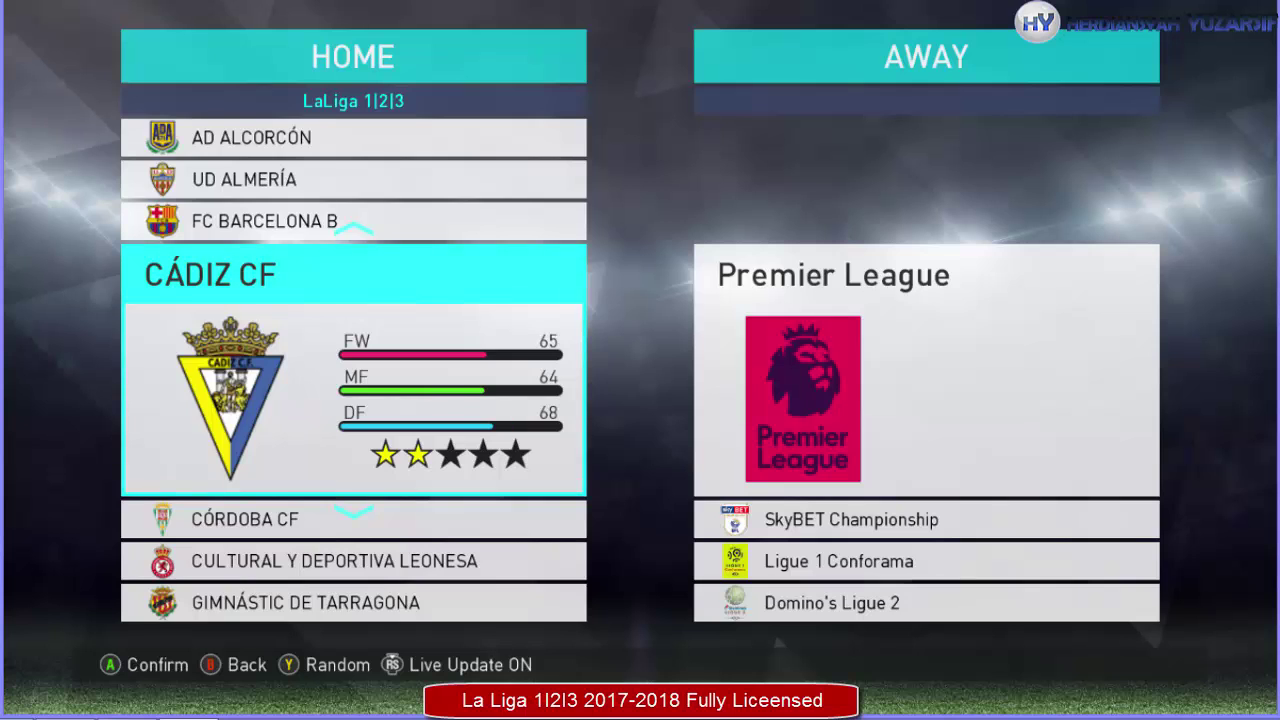
key("Down")
key("Down")
key("Down")
key("Down")
key("Down")
key("Down")
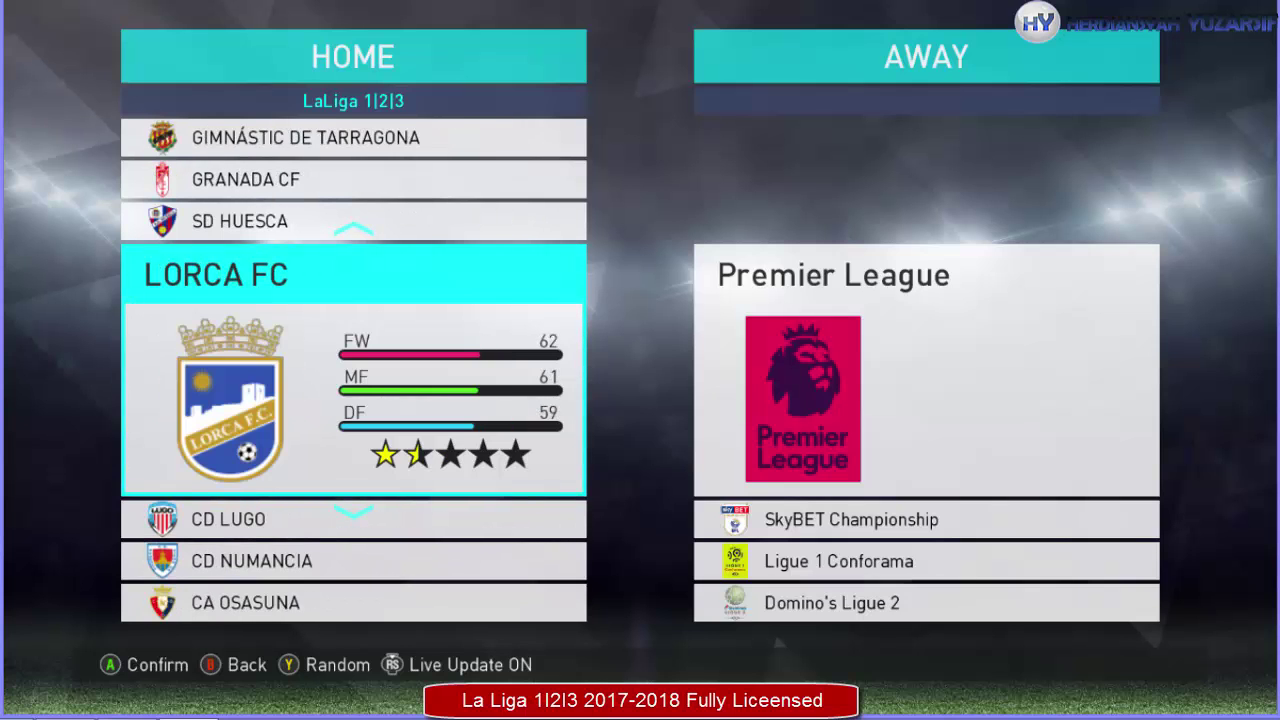
key("Down")
key("Down")
key("Down")
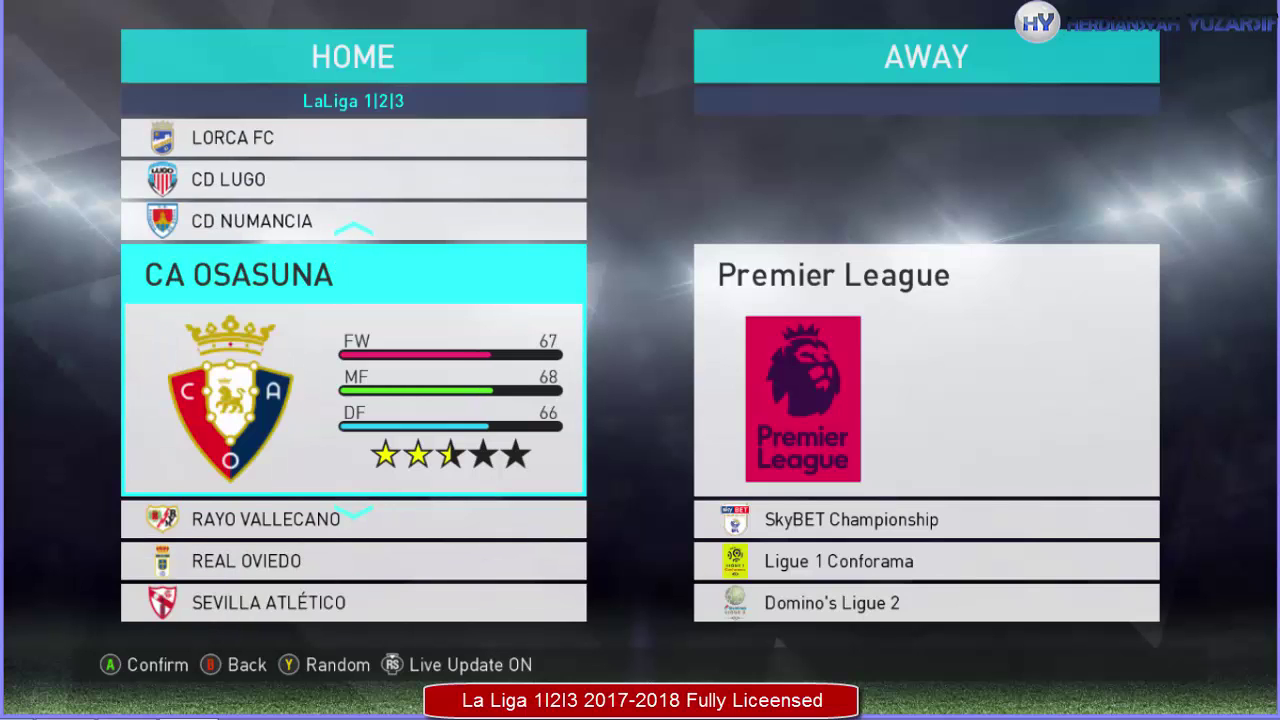
key("Down")
key("Down")
key("Down")
key("Down")
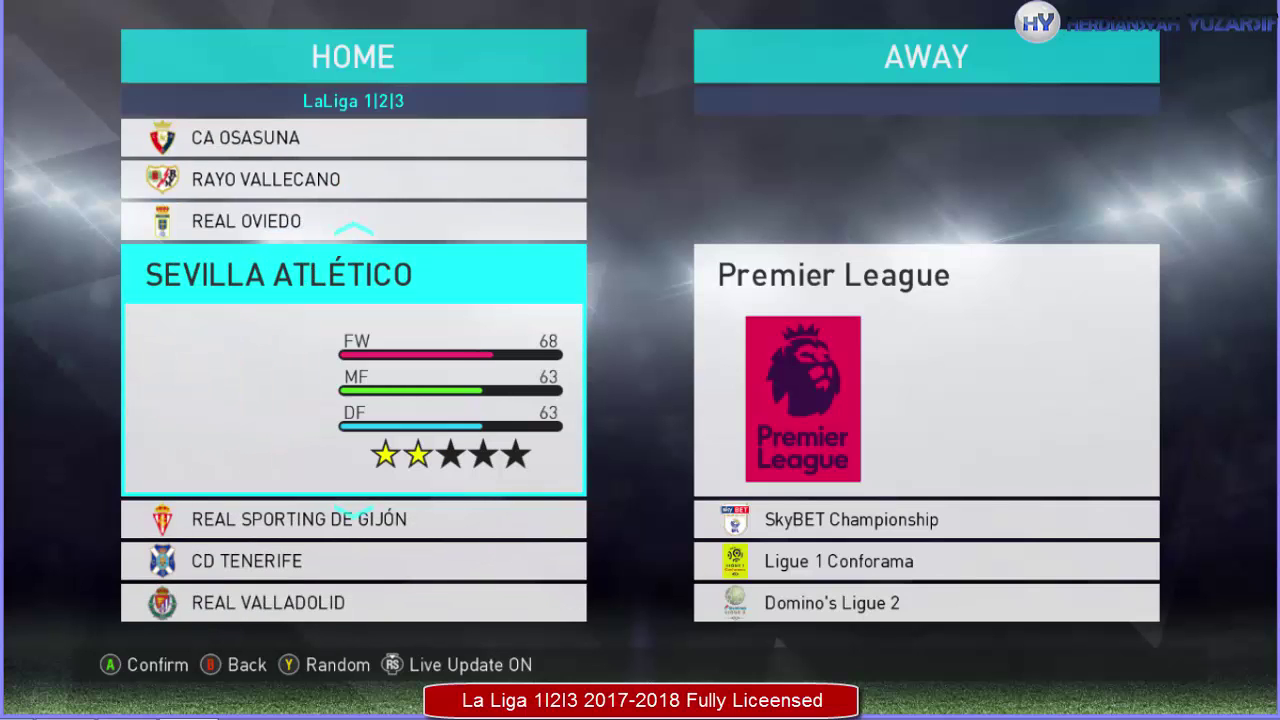
key("Down")
key("Down")
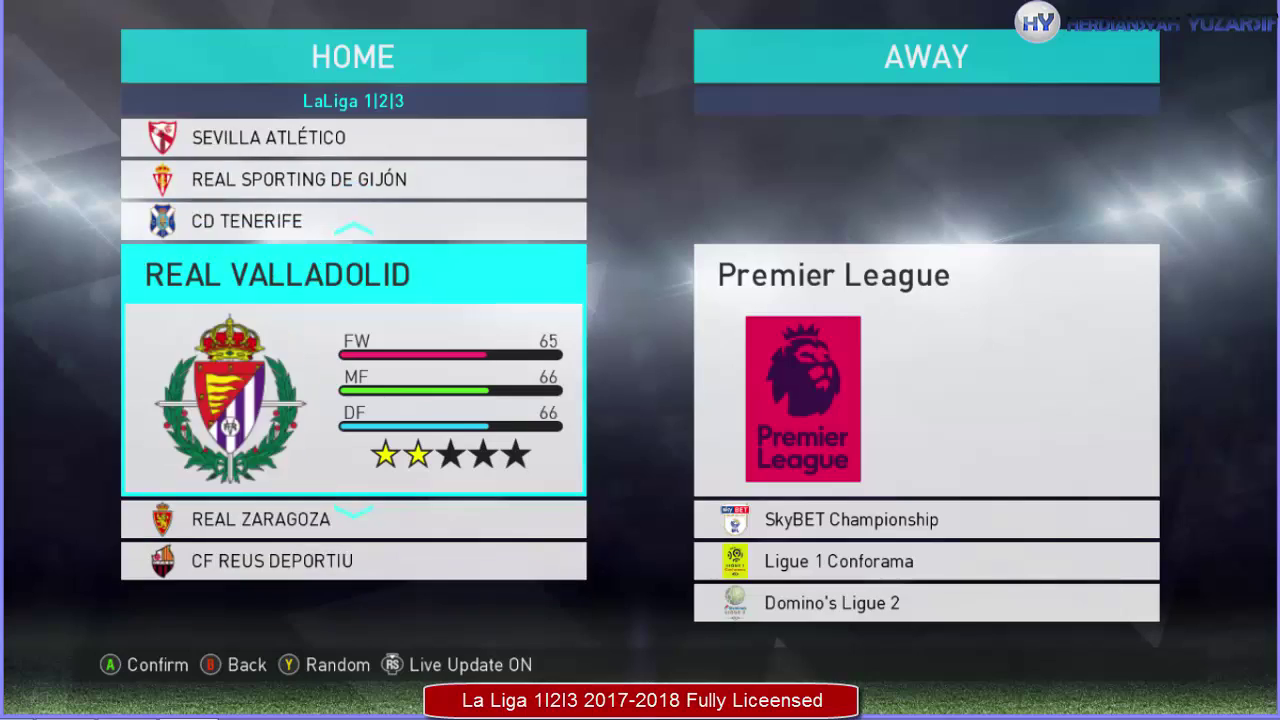
key("Down")
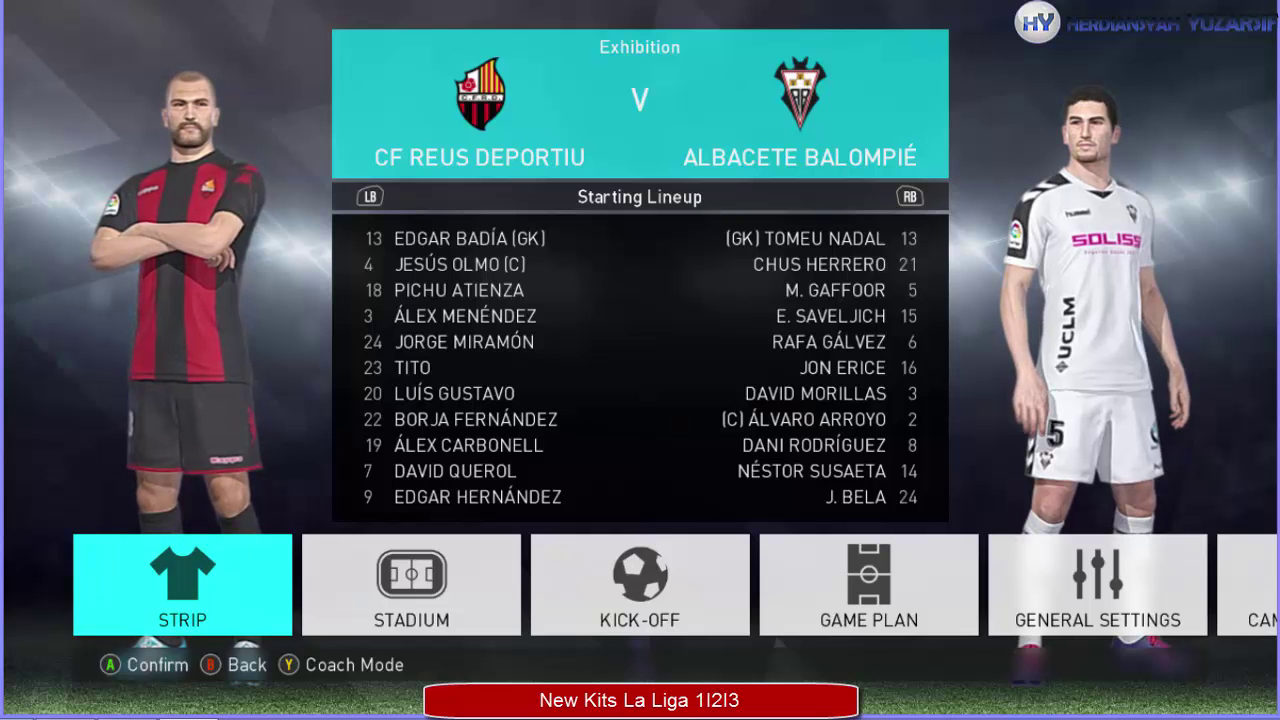
Choose the second strip for both the home and away teams, and open the stadium settings
key("Return")
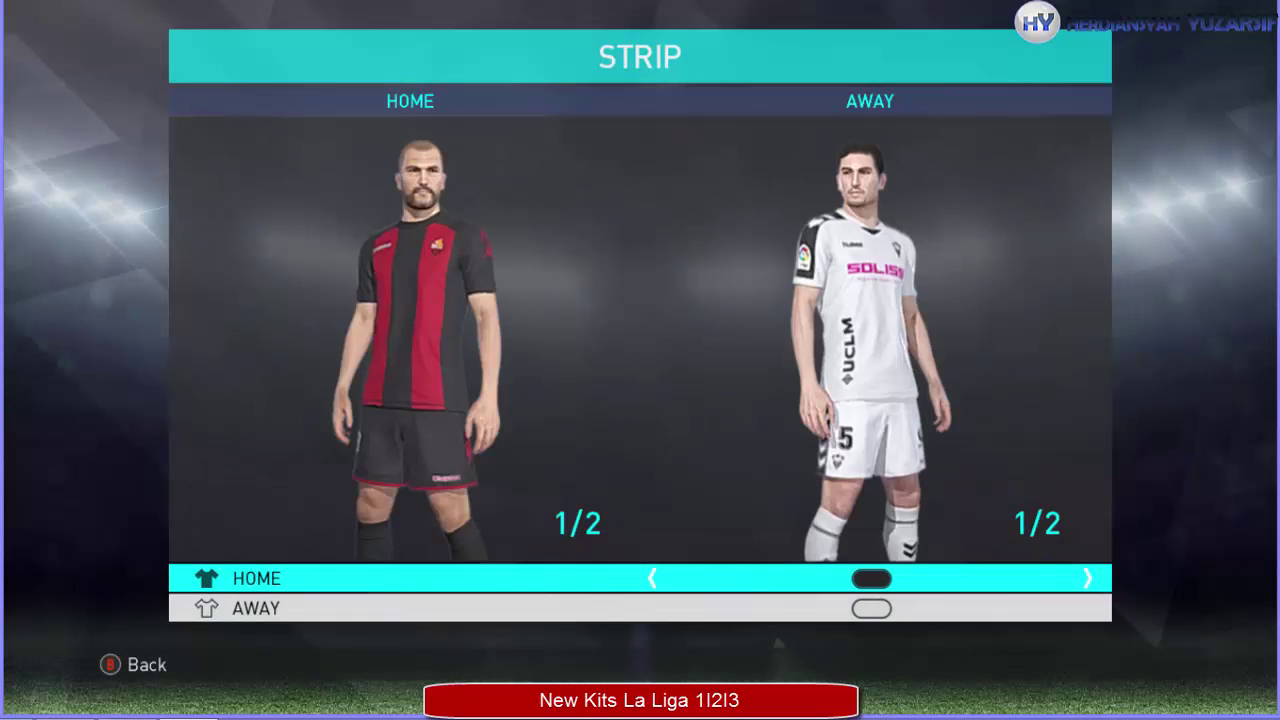
key("Right")
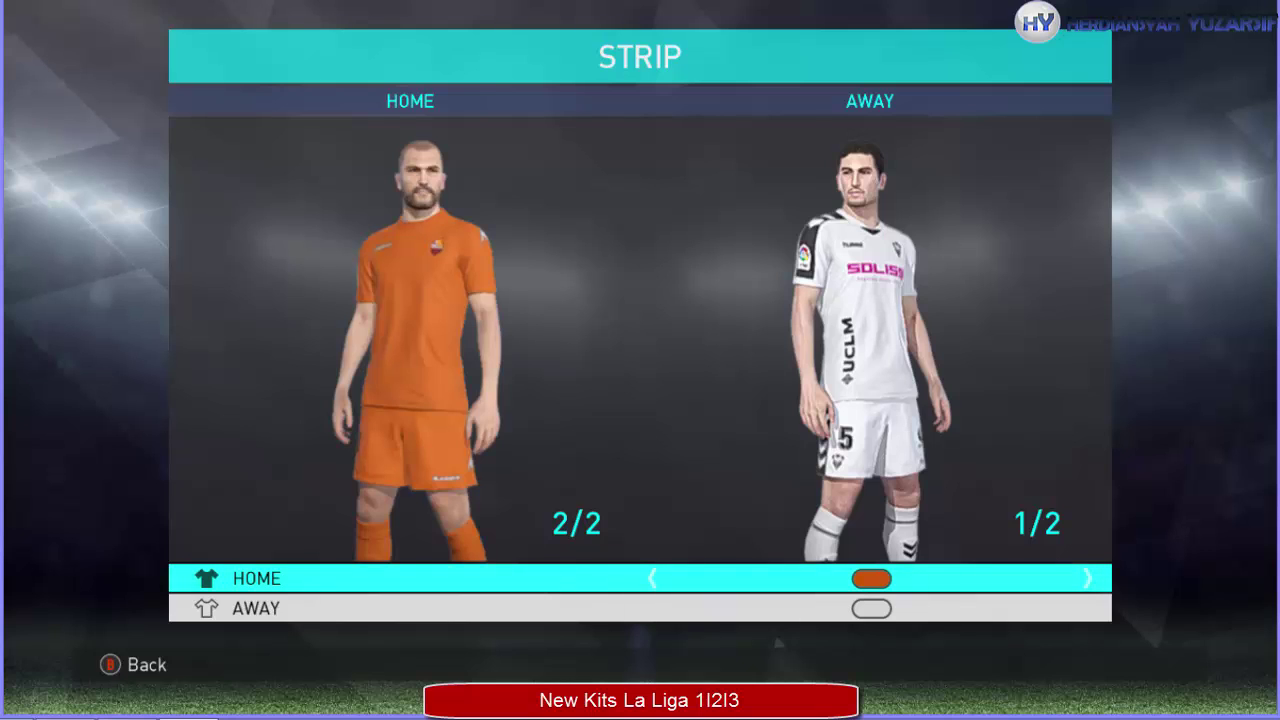
key("Down")
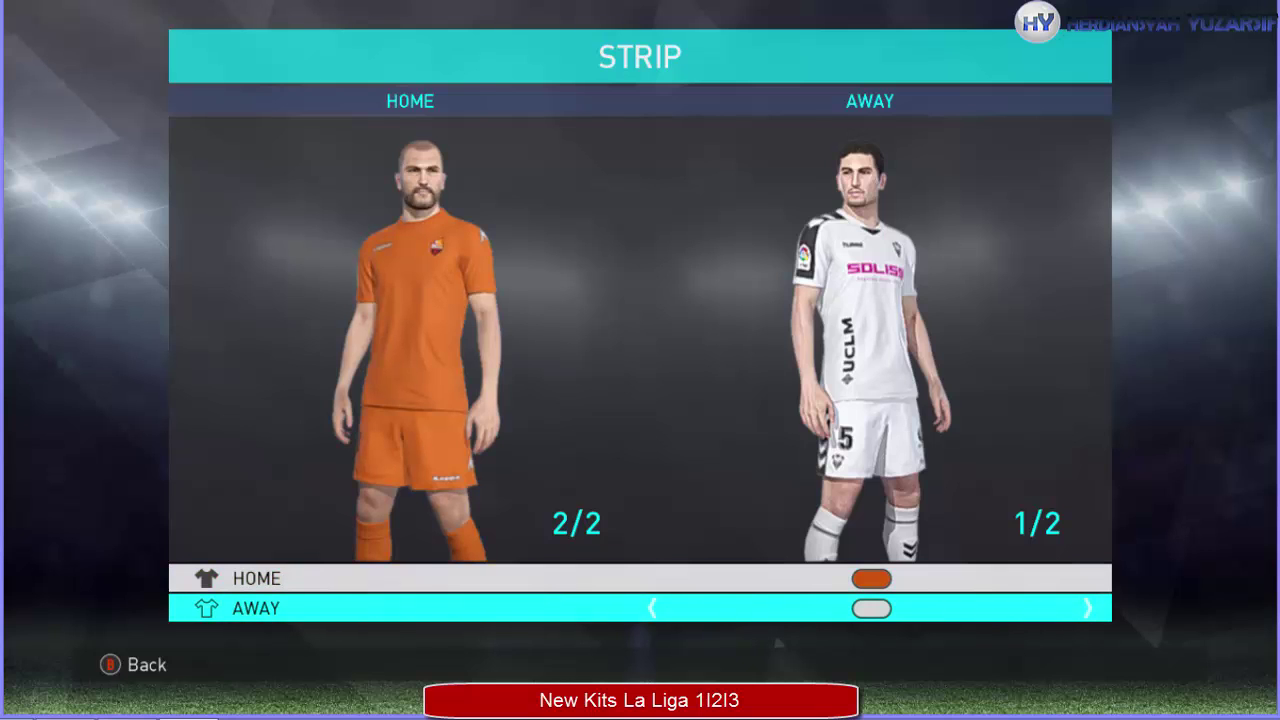
key("Right")
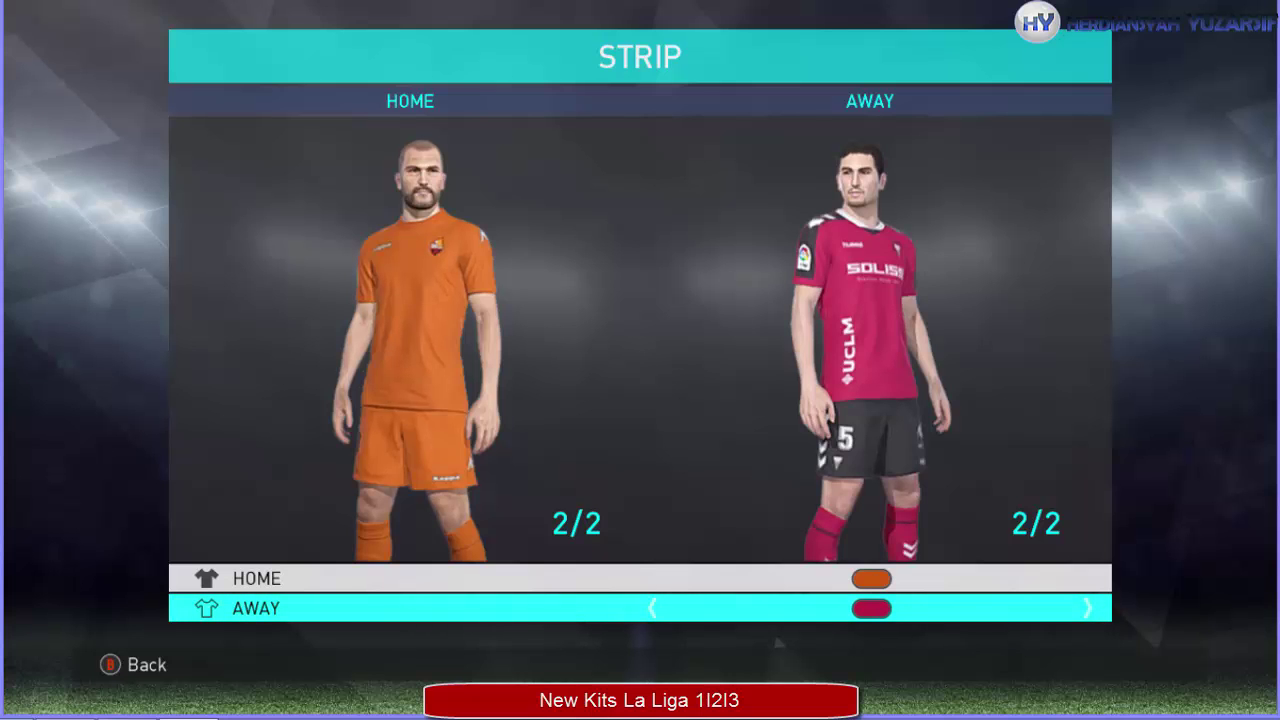
key("Return")
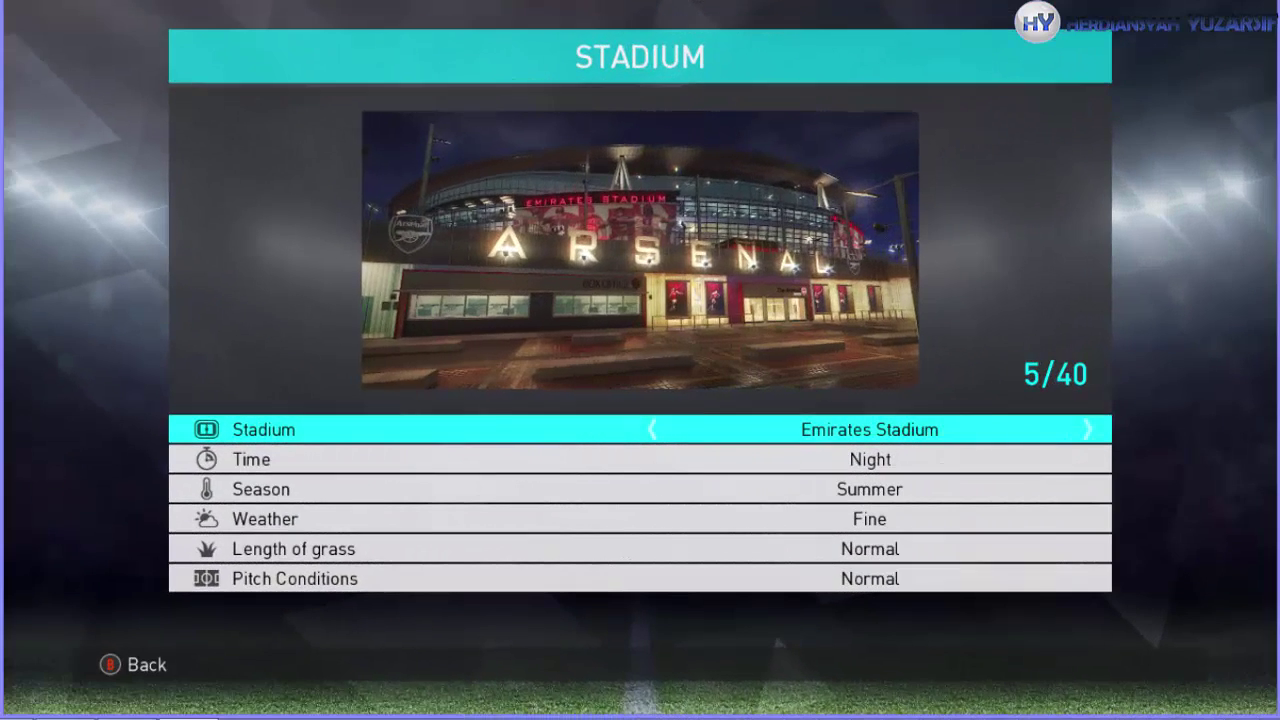